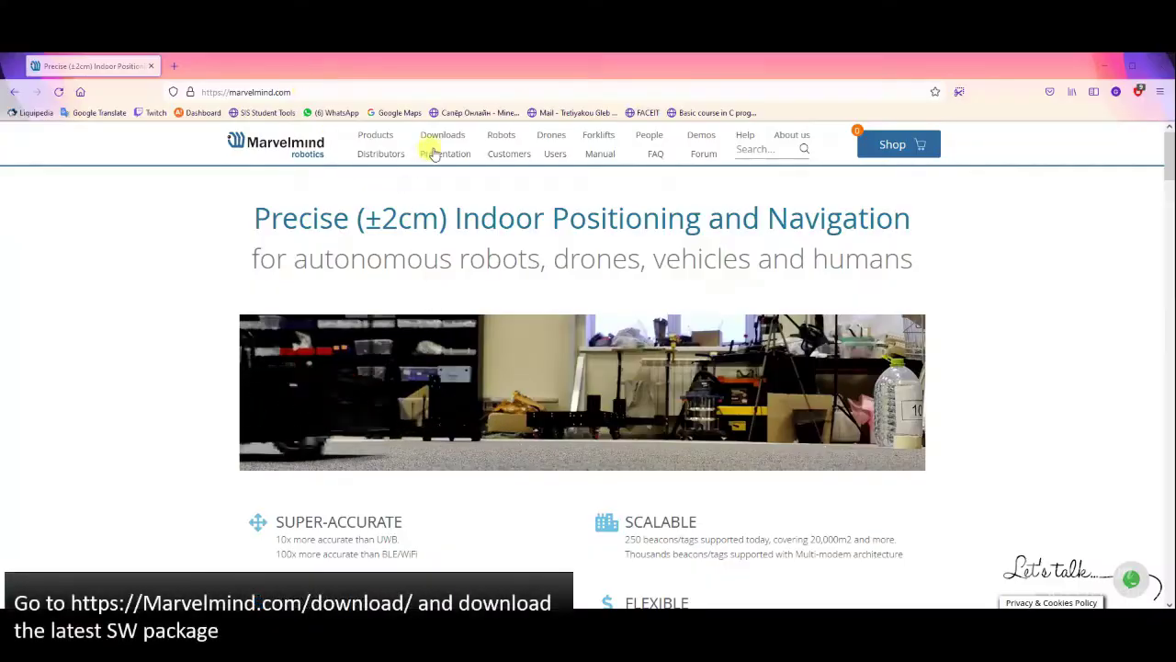
Step: Open the Marvelmind Downloads page and scroll to the Step 3 v7.200 SW/API pack download
click(442, 136)
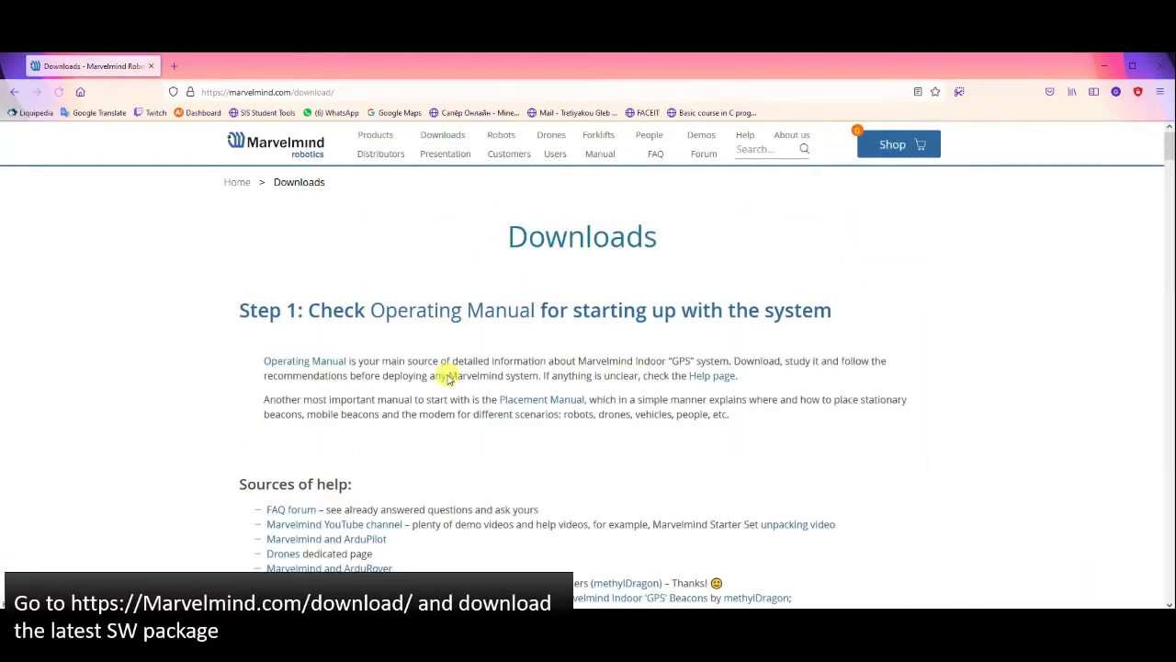
scroll(447, 377, down, 20)
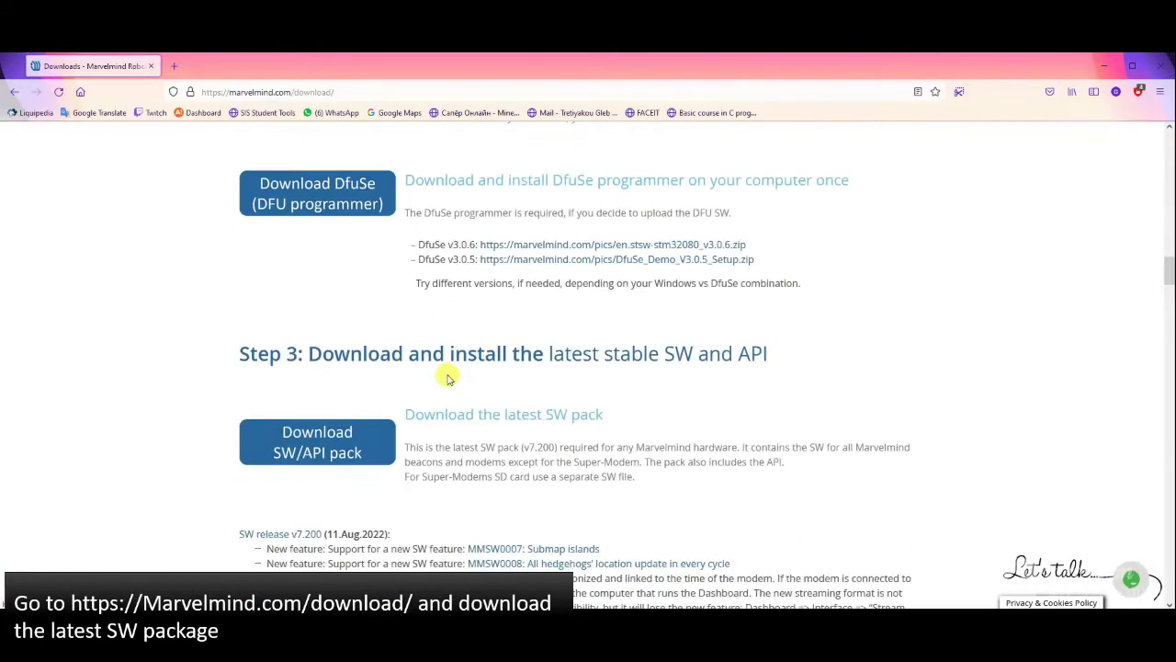
scroll(448, 377, up, 2)
scroll(448, 376, down, 3)
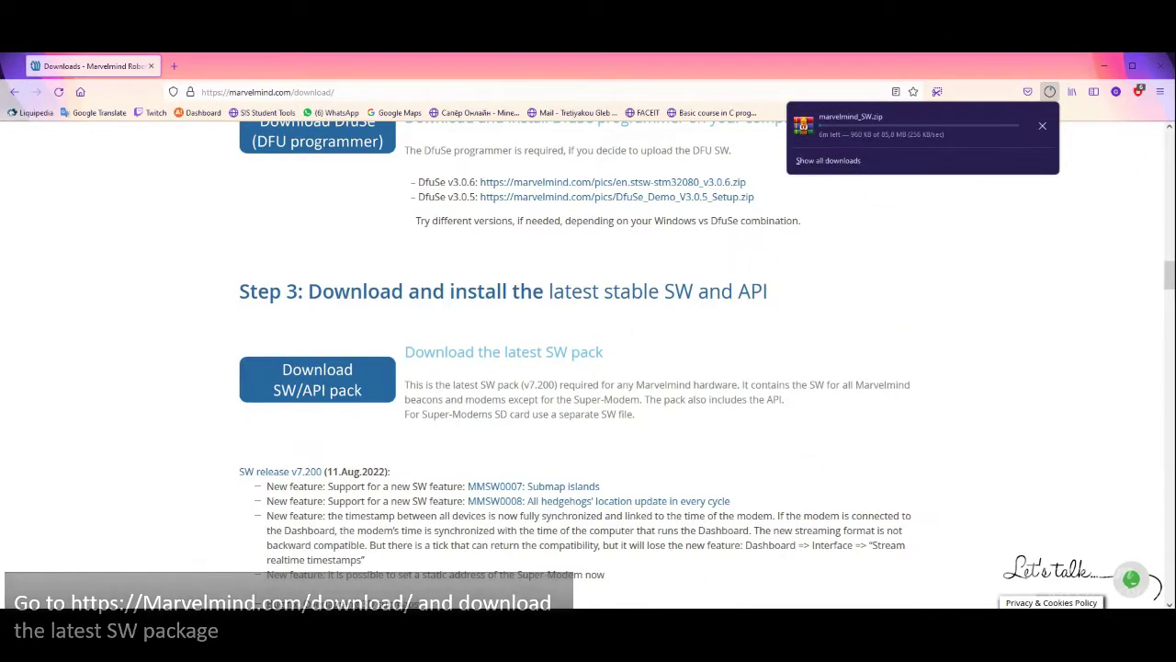
Step: Extract marvelmind_SW.zip in place and run install_dashboard_64bit from marvelmind_SW_2022_08_11\Dashboard\windows
right_click(151, 137)
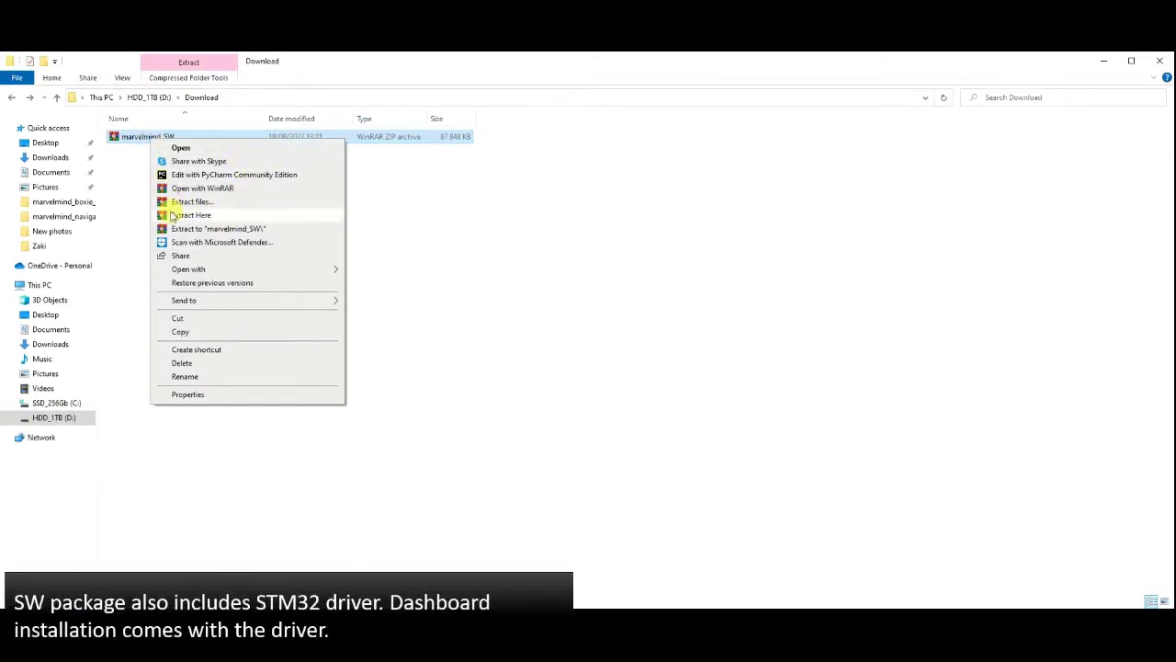
click(190, 215)
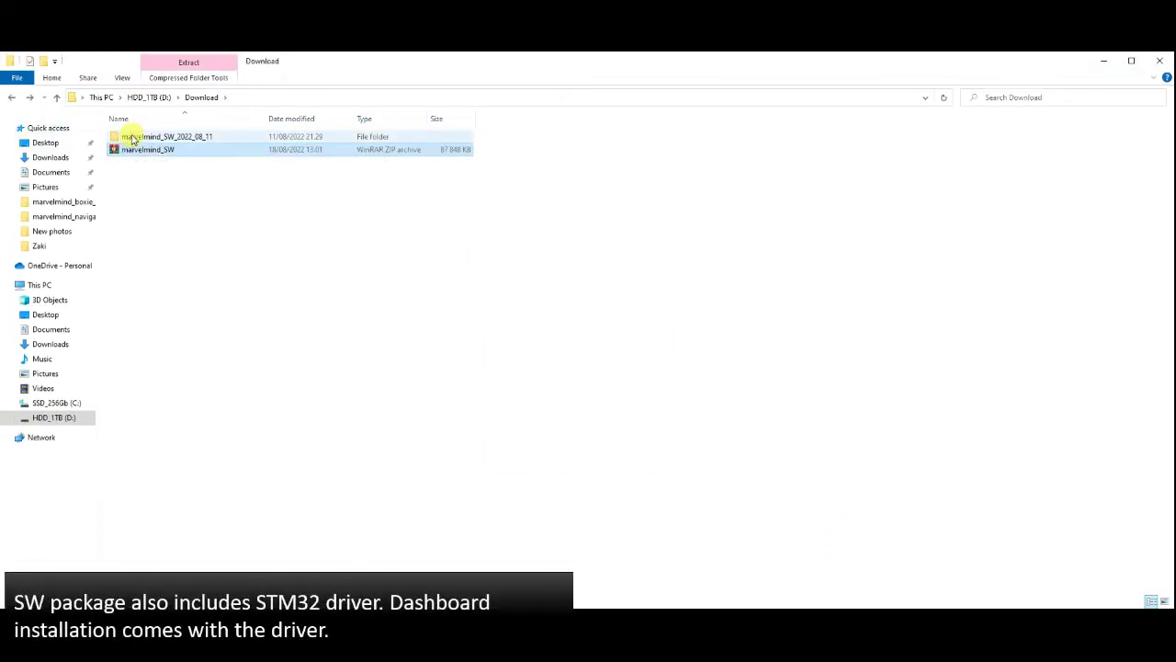
double_click(132, 137)
double_click(134, 150)
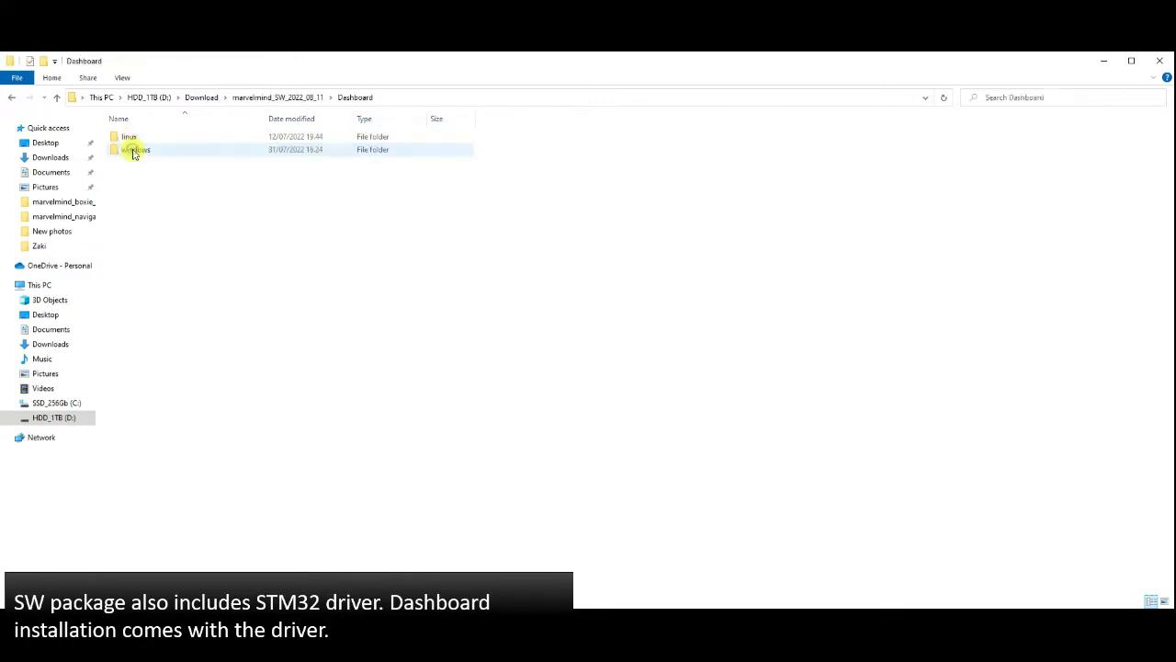
double_click(134, 152)
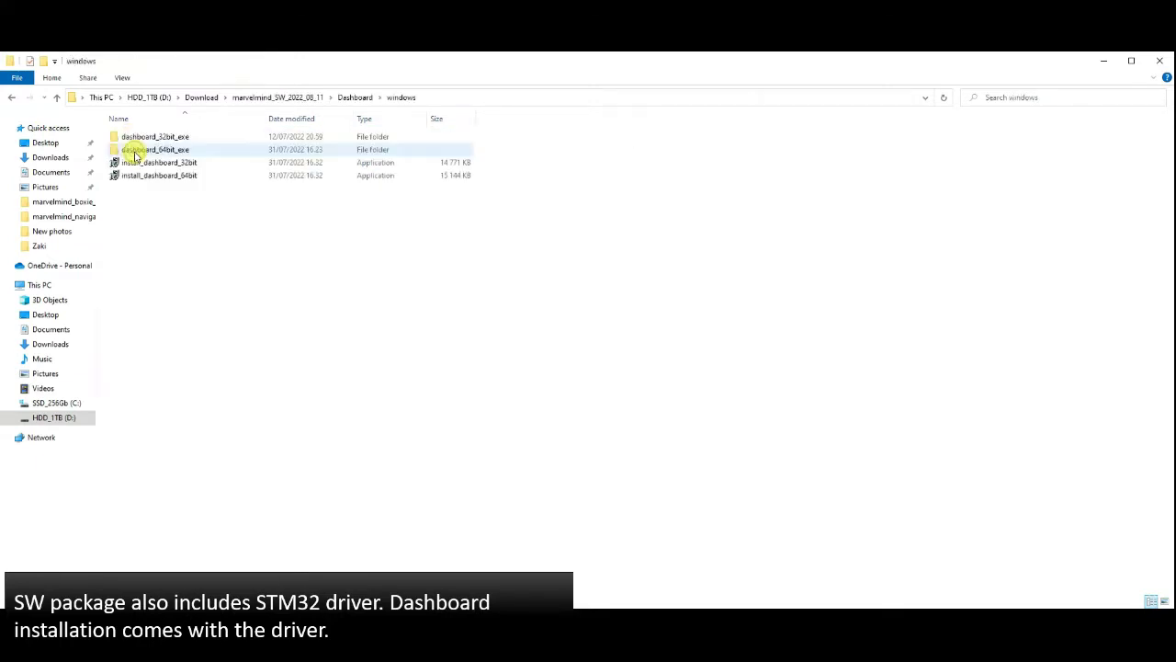
double_click(221, 177)
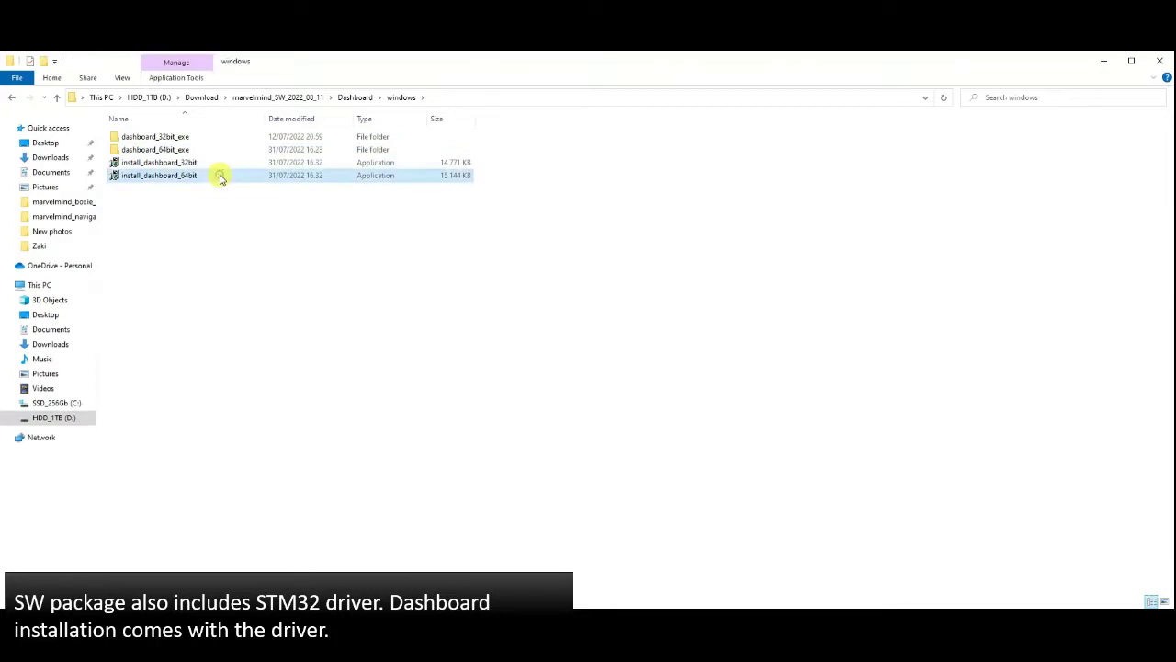
Step: Install the Dashboard into the default folder, complete the virtual COM port driver wizard, and close setup
click(578, 402)
click(610, 413)
click(685, 445)
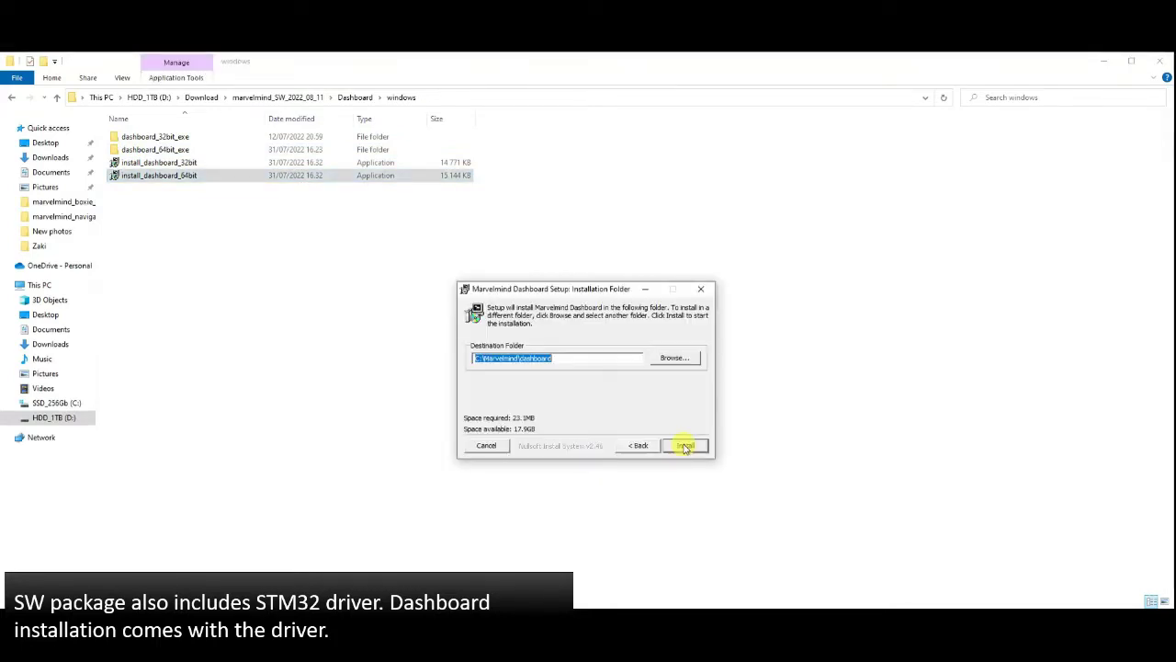
click(685, 446)
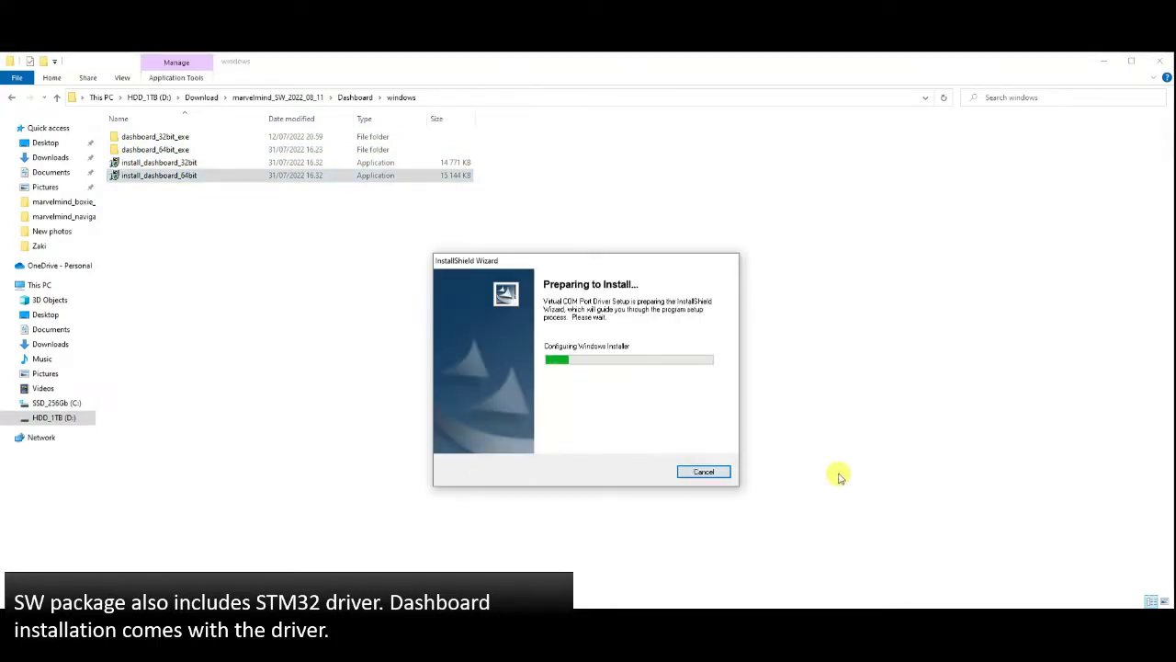
click(653, 483)
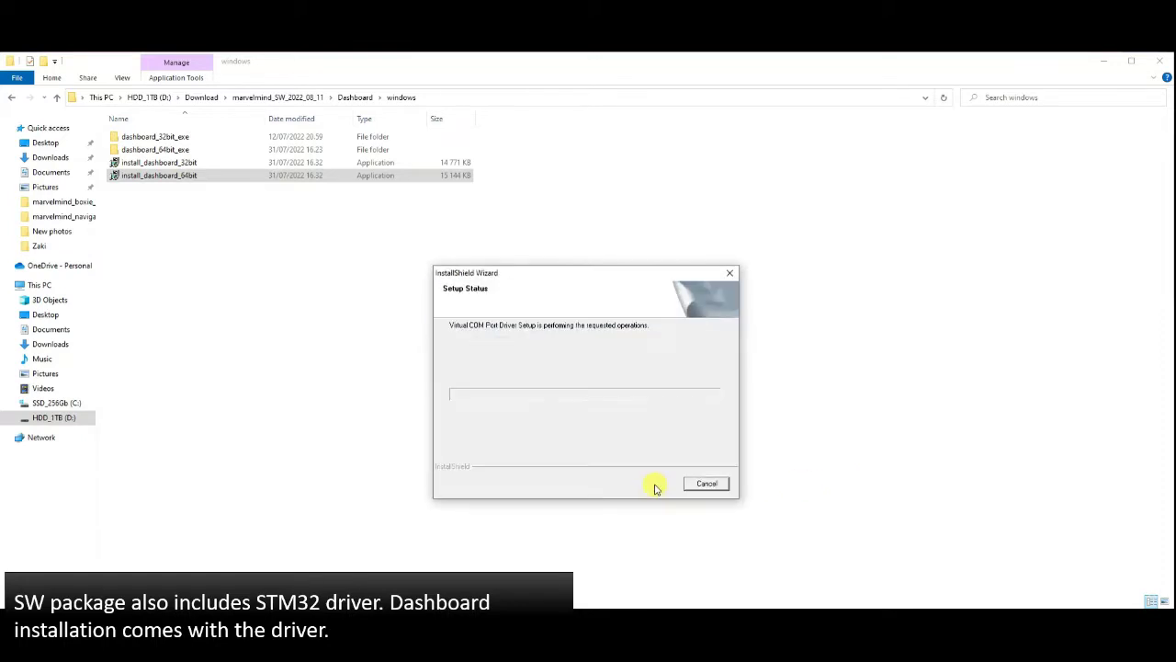
click(318, 371)
click(318, 371)
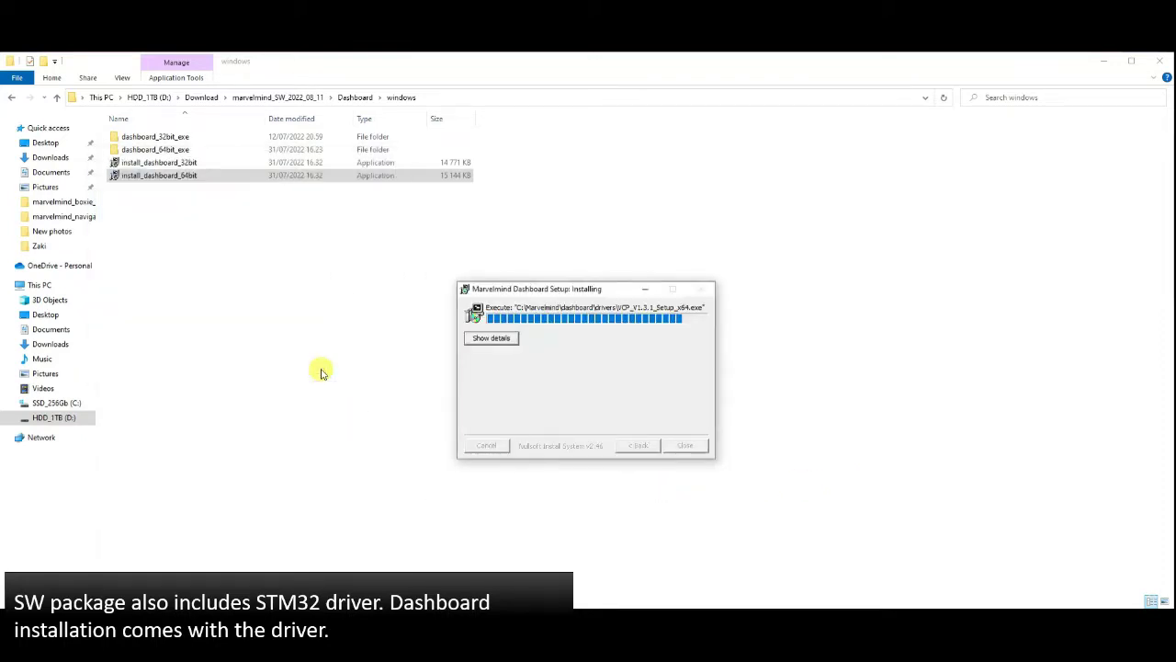
click(666, 415)
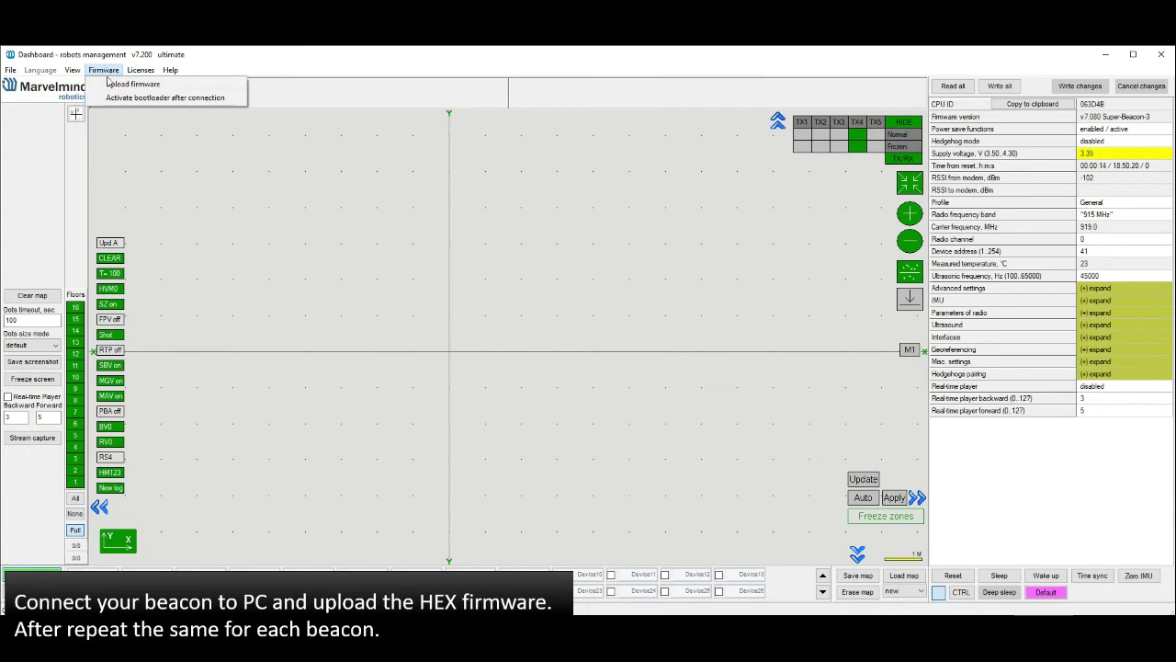
Step: Flash Beacon41 with the 2022_08_11_super_beacon_hw60_nia_915.hex file from Software_nia\super_beacon_nia
click(108, 83)
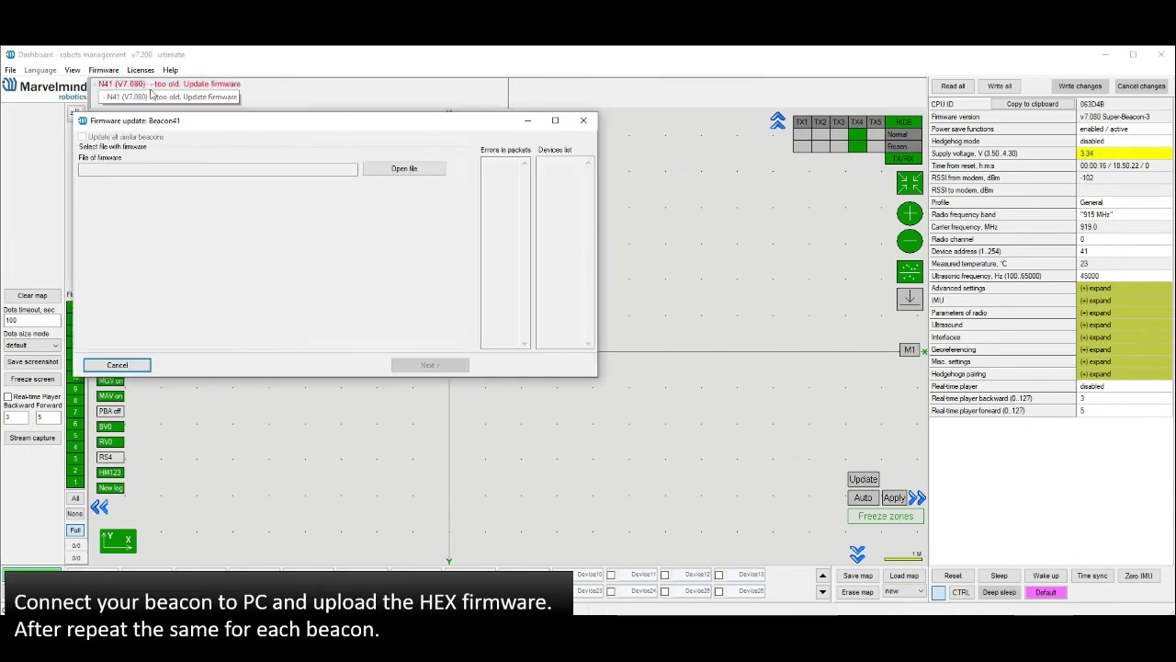
click(392, 173)
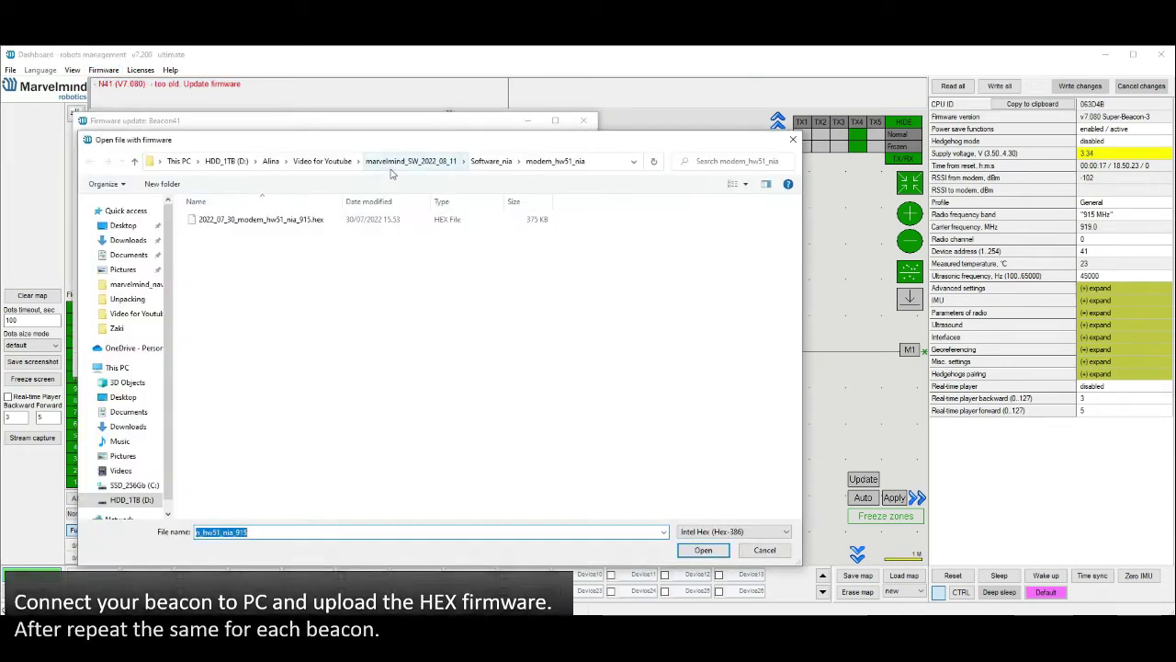
click(490, 162)
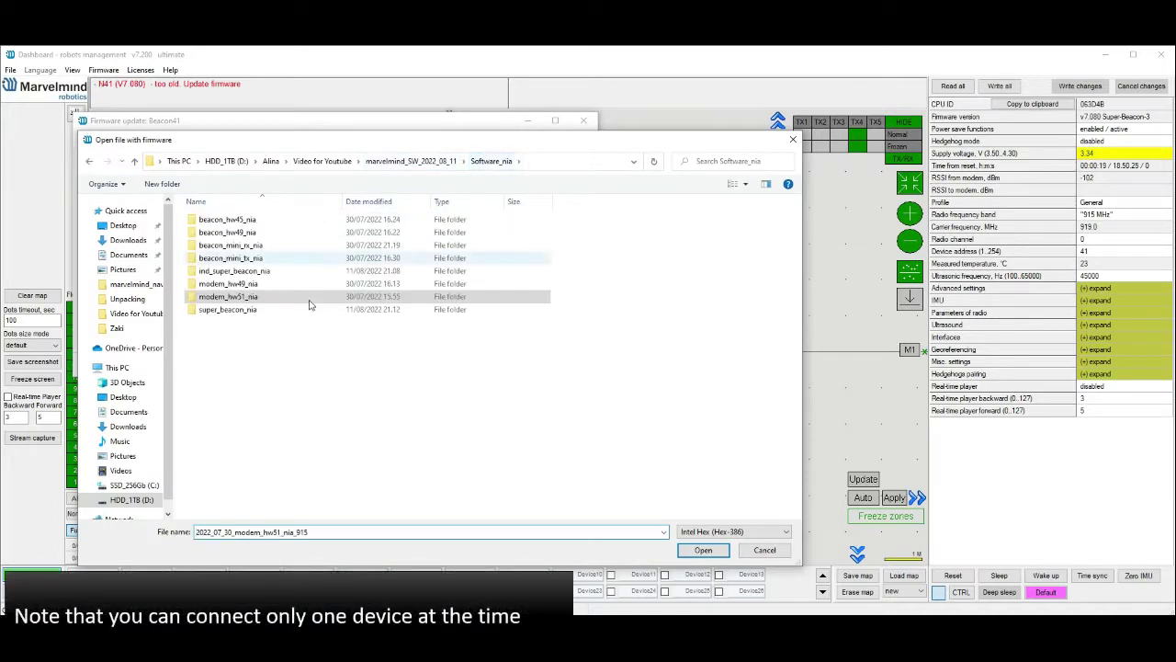
double_click(276, 310)
click(304, 222)
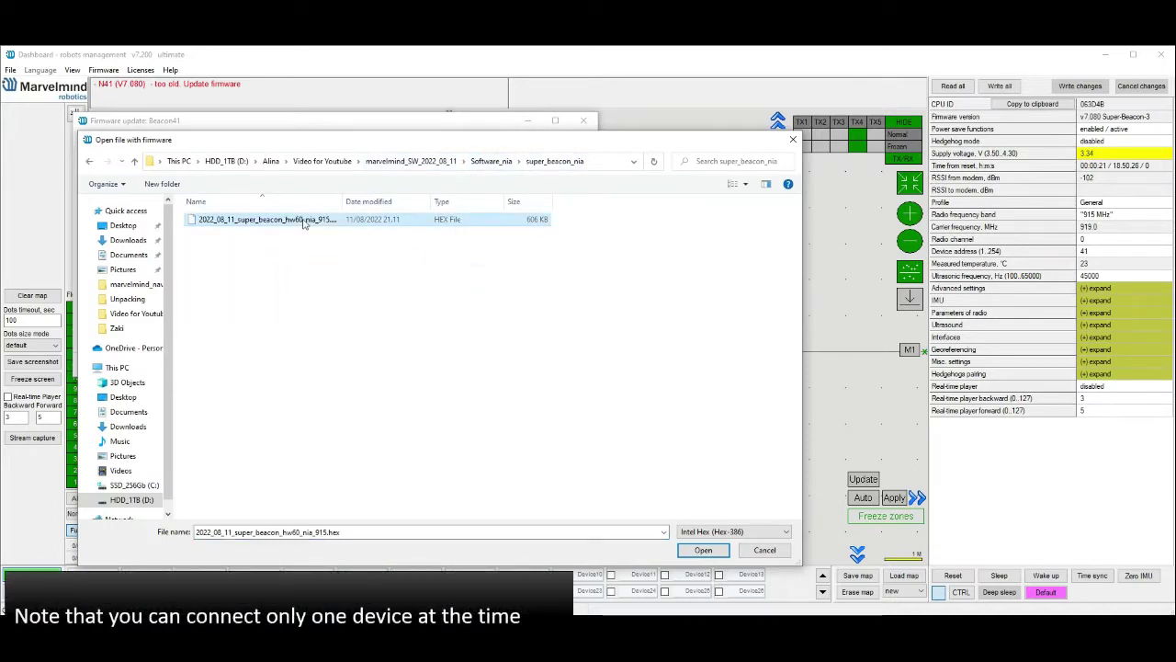
click(703, 549)
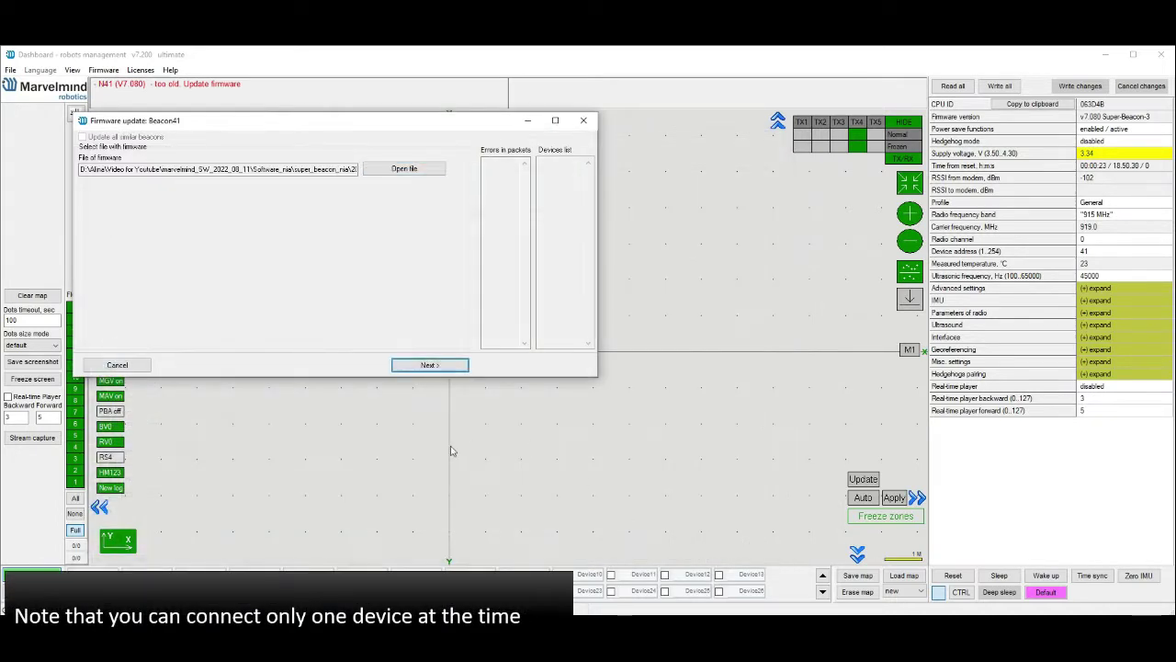
click(441, 366)
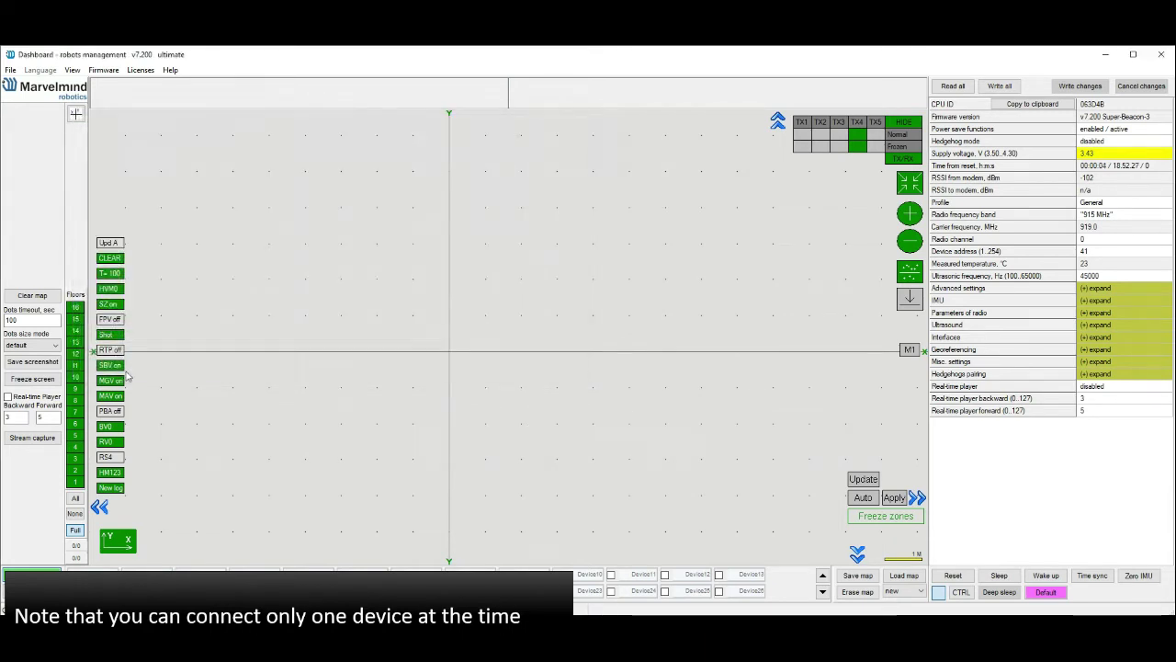
Step: Restore the beacon's defaults, change its device address from 41 to 2, and write the change
click(1046, 592)
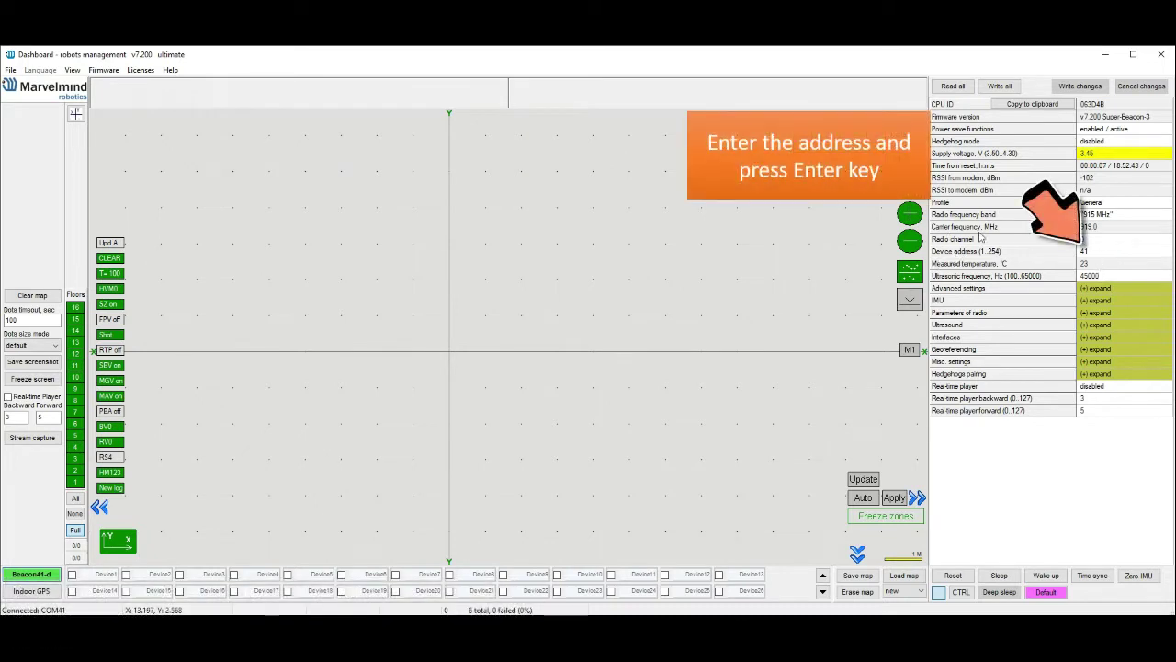
click(1094, 253)
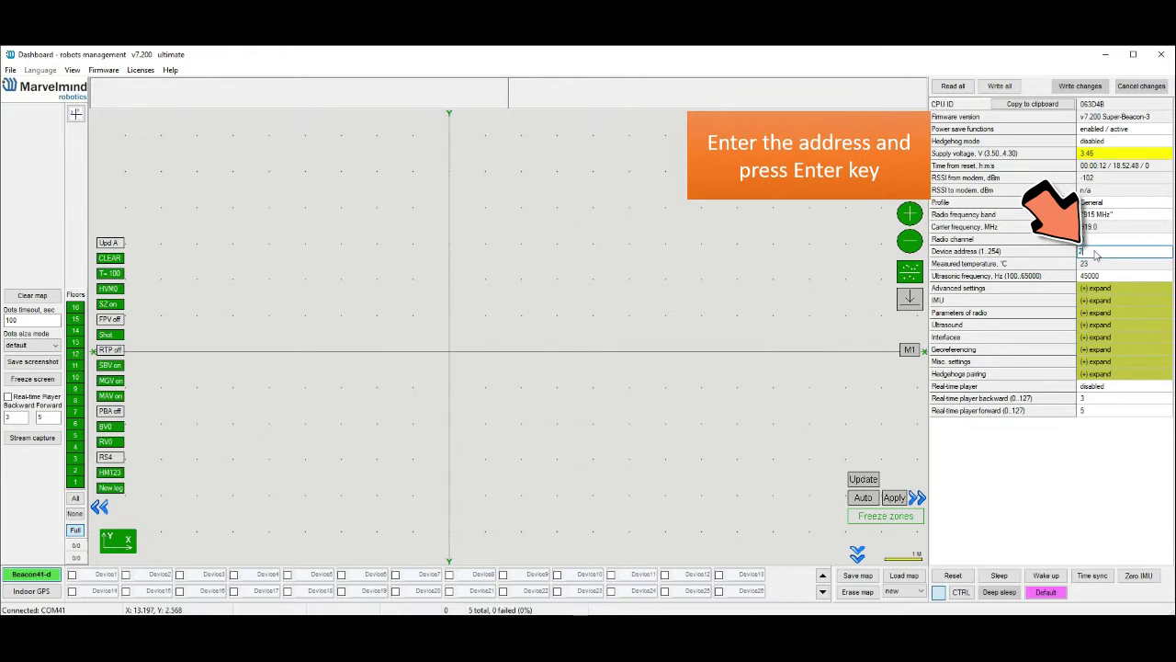
key(Return)
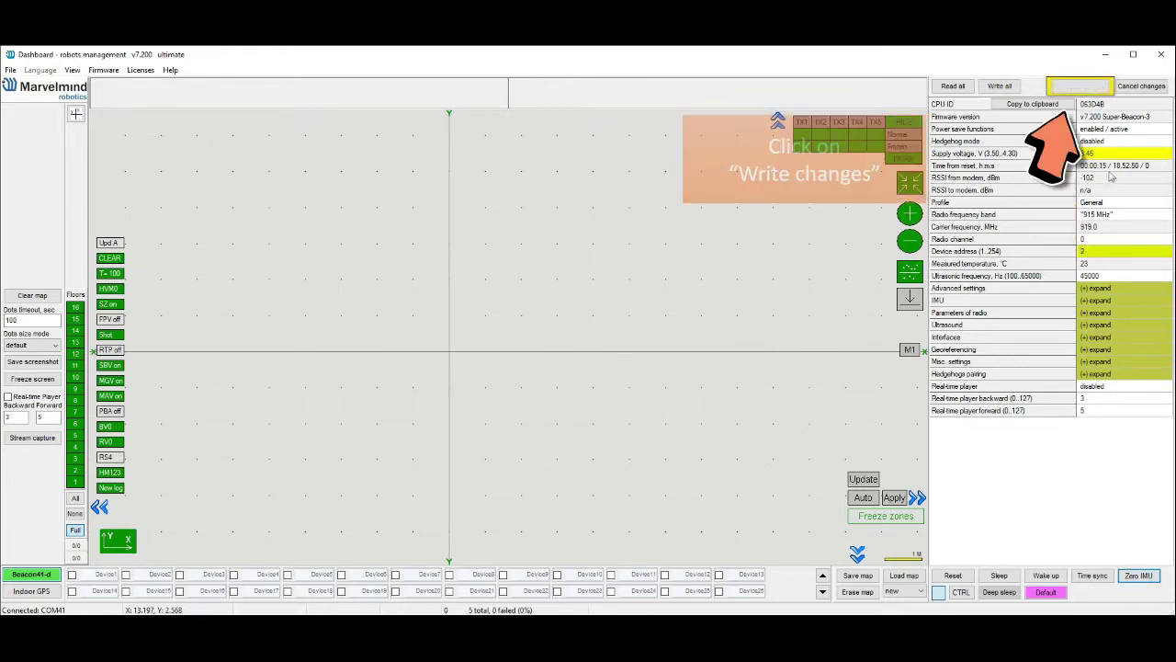
click(1088, 87)
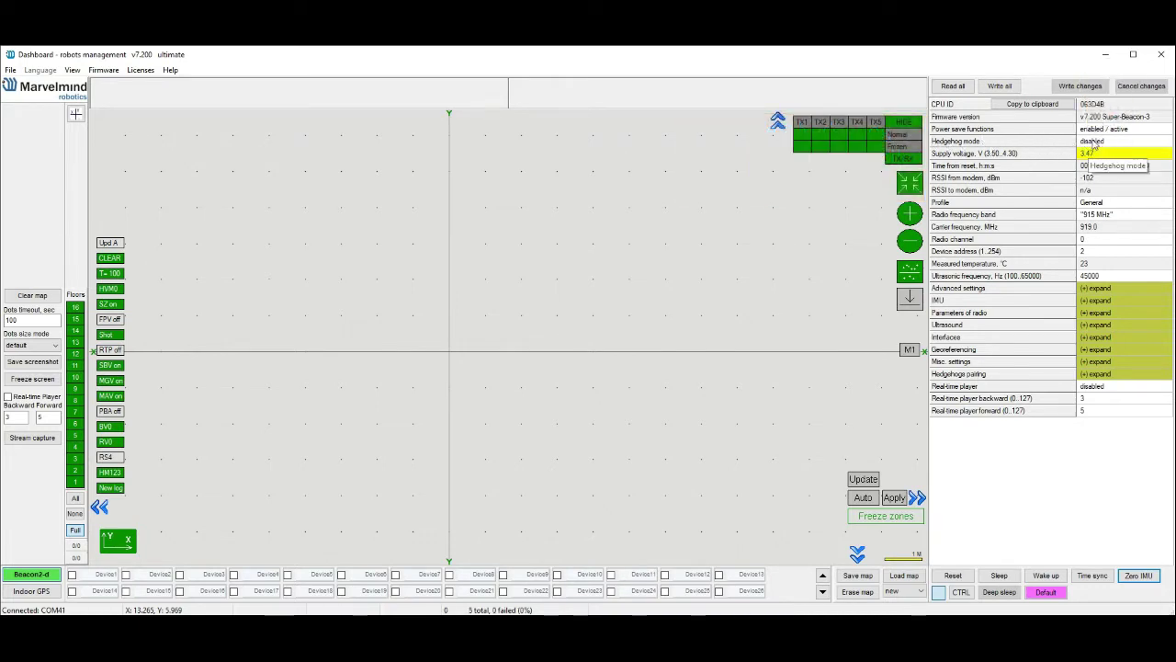
Step: Toggle the Hedgehog mode value so it ends up disabled for beacon 2
click(1093, 143)
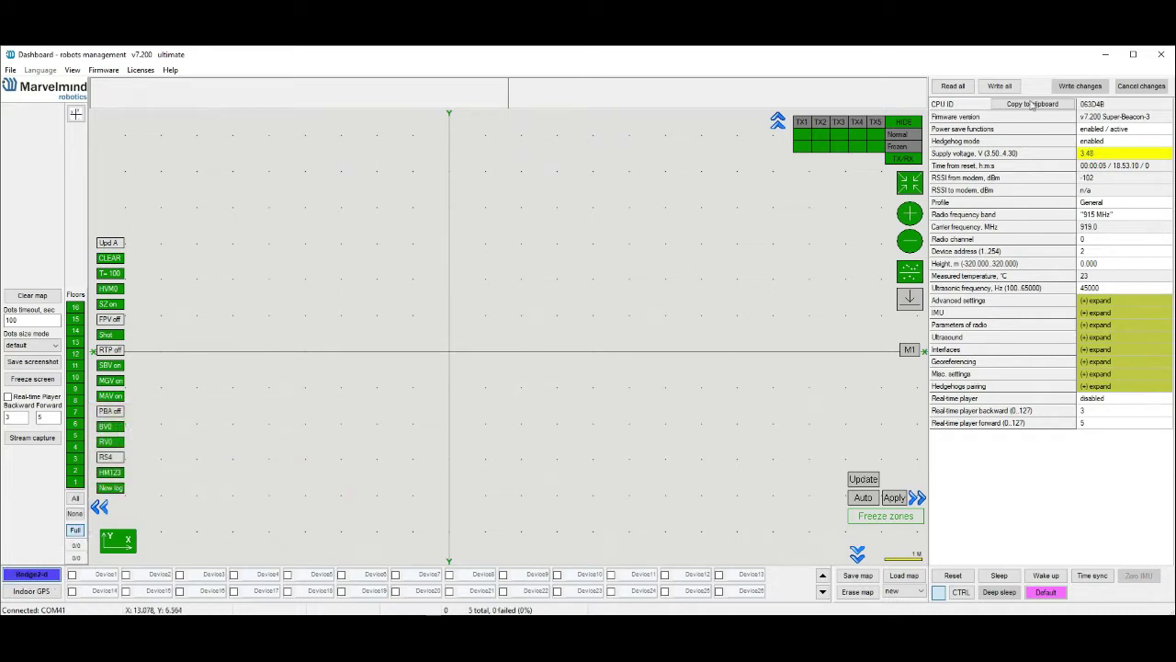
click(1096, 142)
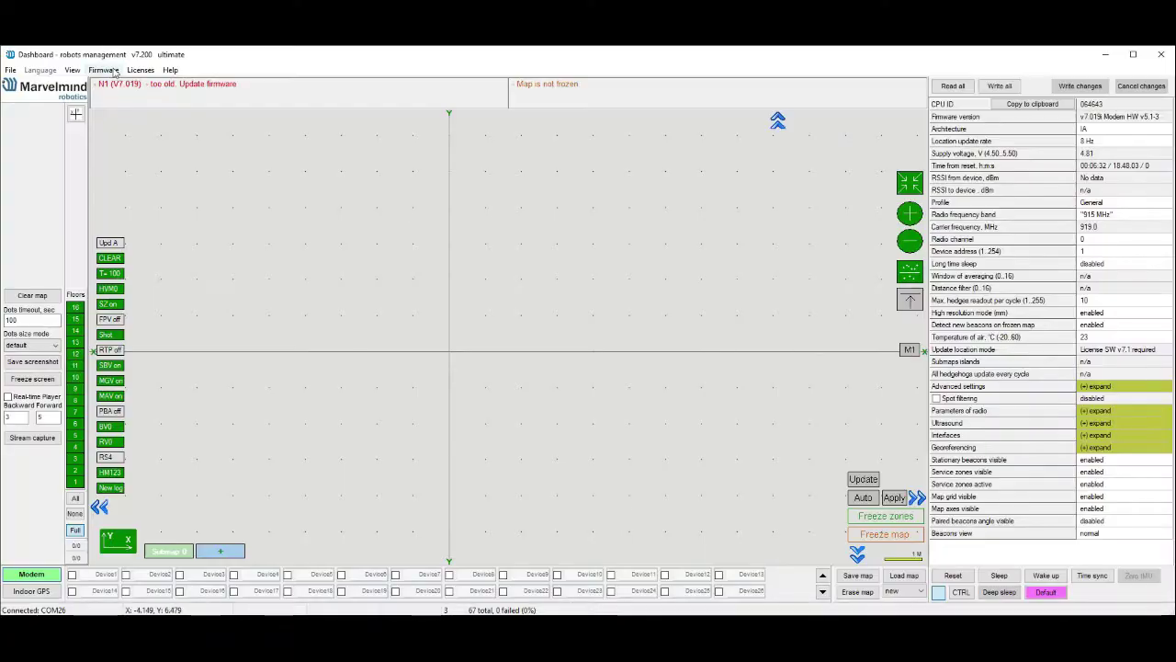
Step: Flash the modem with Software_nia\modem_hw51_nia\2022_07_30_modem_hw51_nia_915.hex, then restore its default settings
click(114, 73)
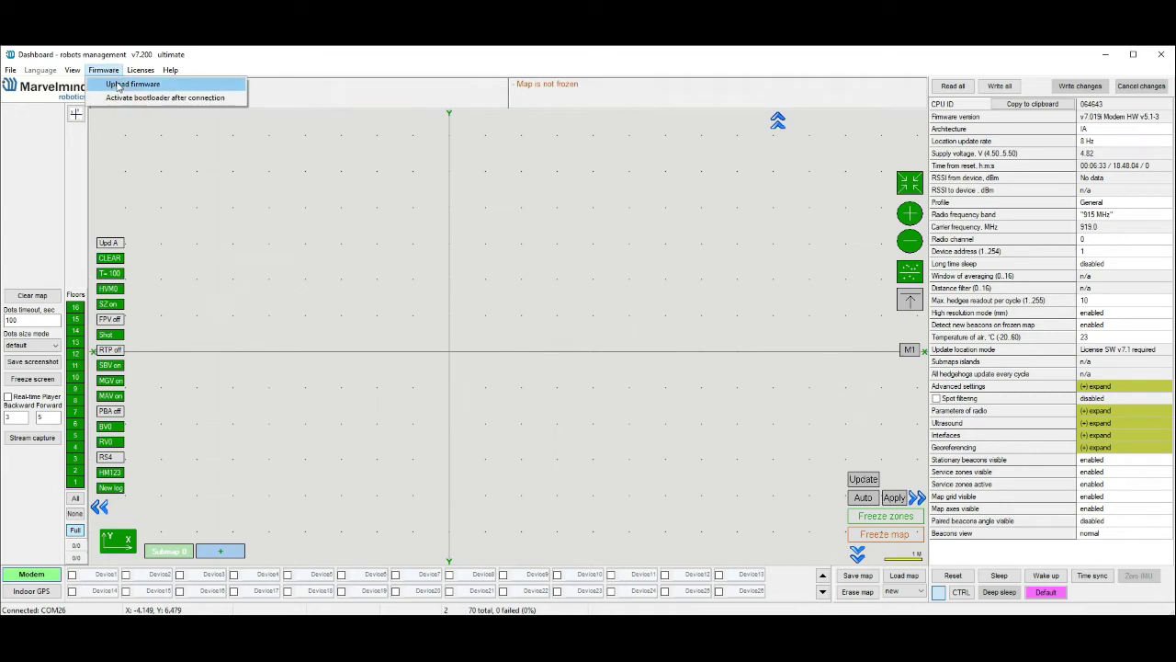
click(118, 85)
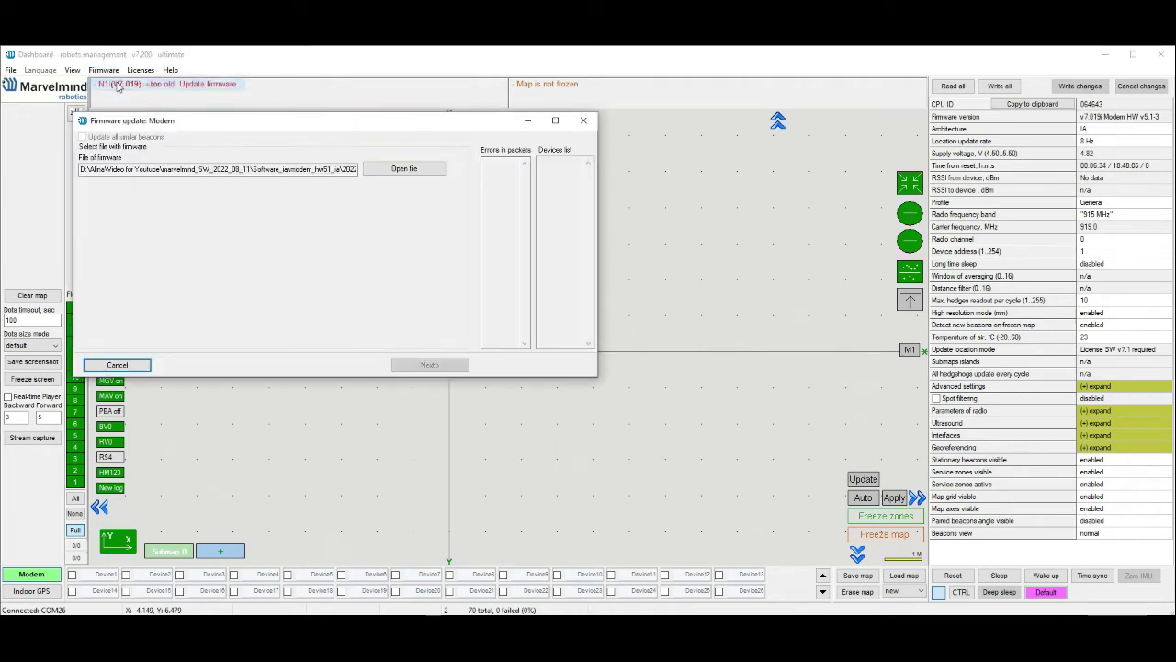
click(398, 171)
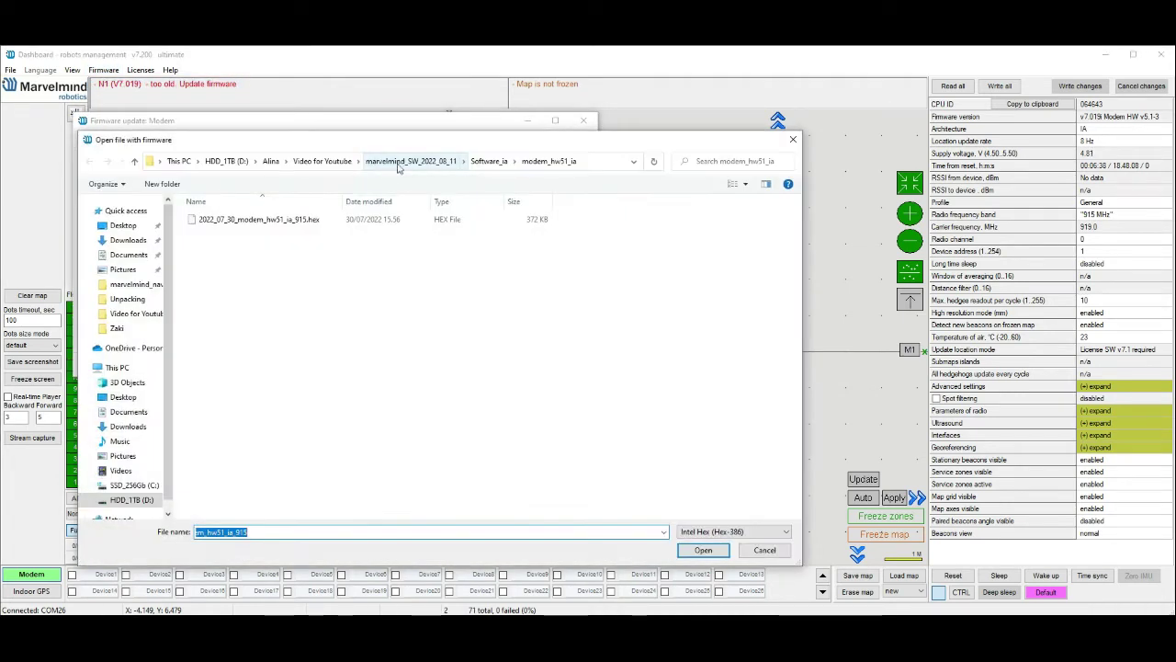
click(423, 163)
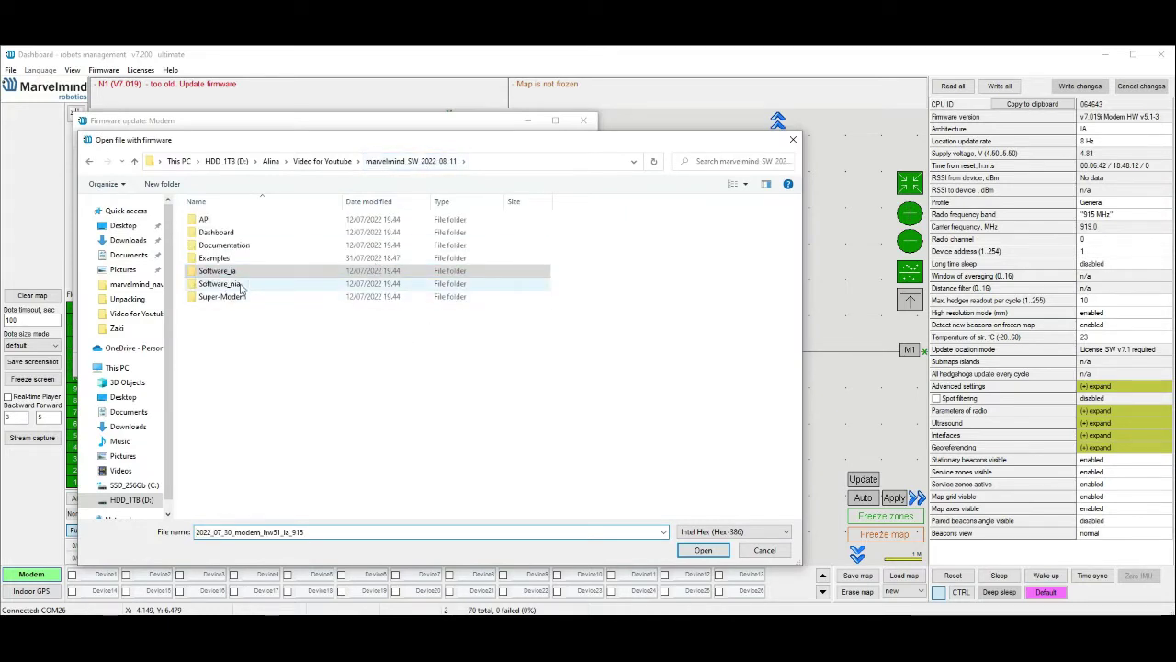
double_click(230, 284)
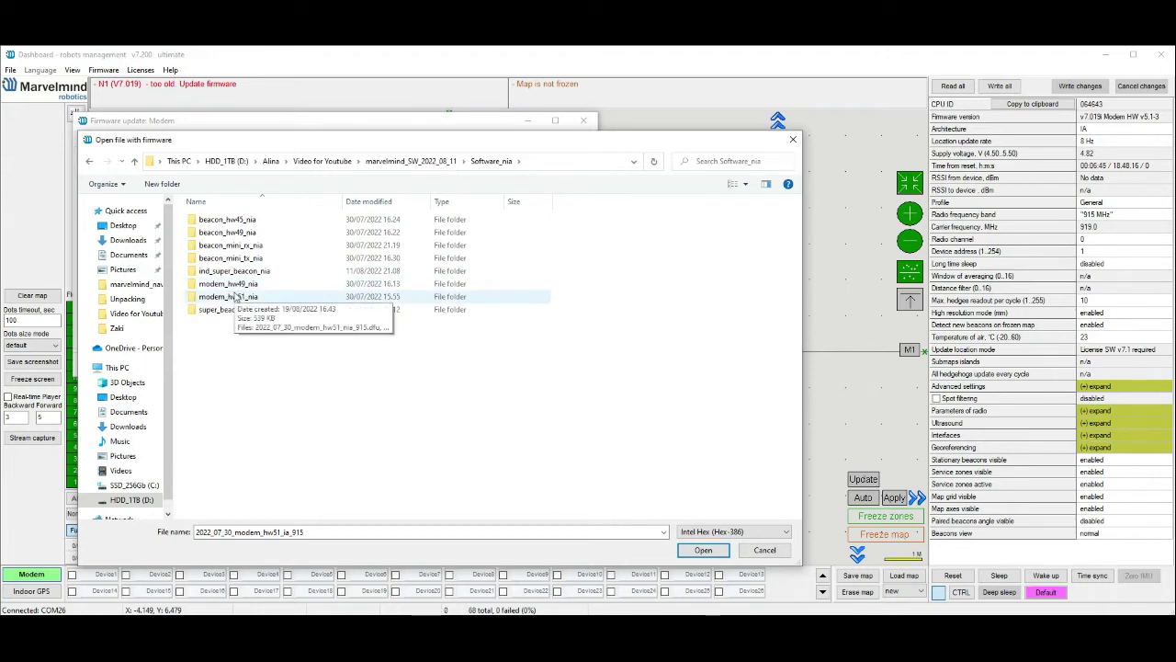
double_click(234, 297)
click(258, 224)
click(702, 549)
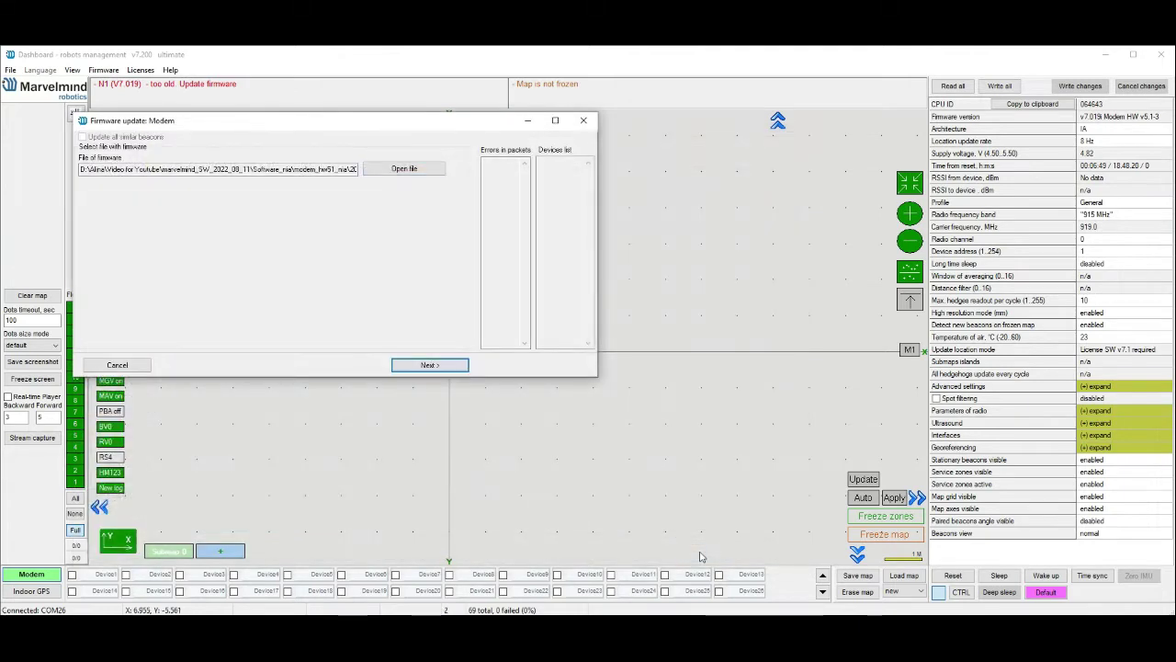
click(430, 366)
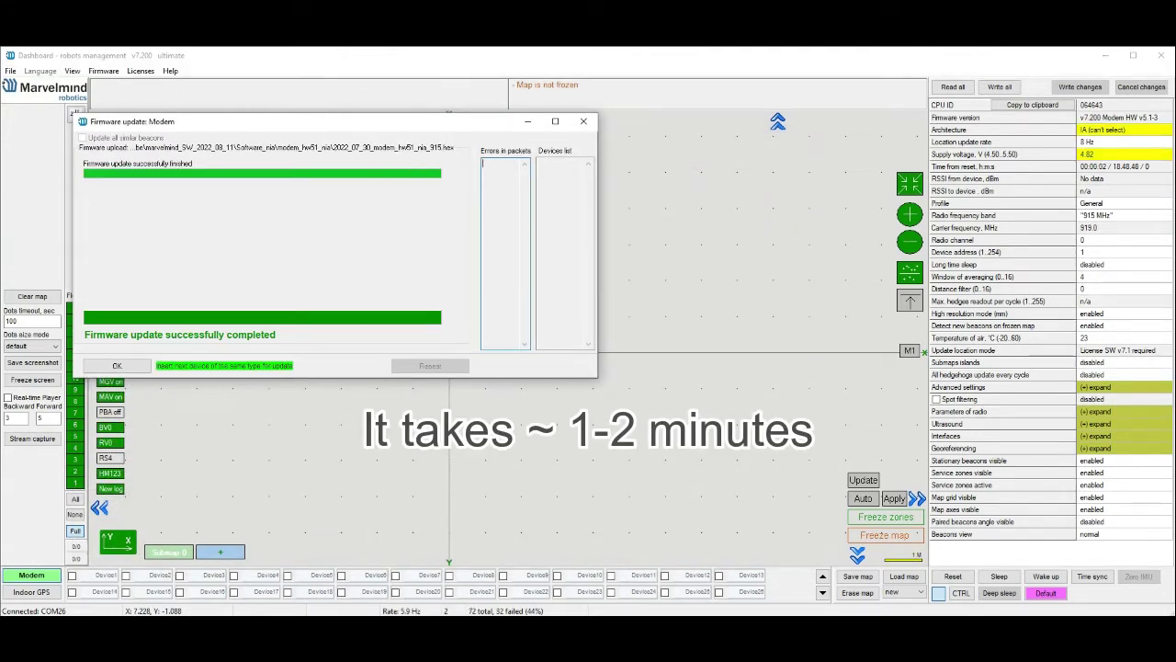
click(118, 365)
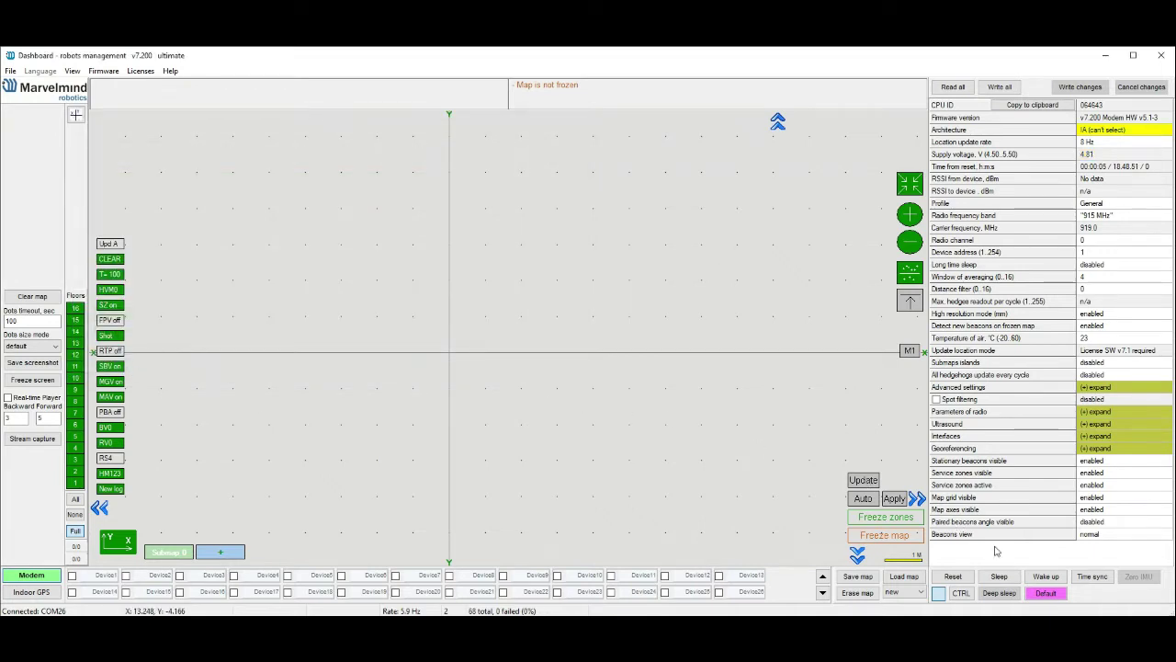
click(1045, 594)
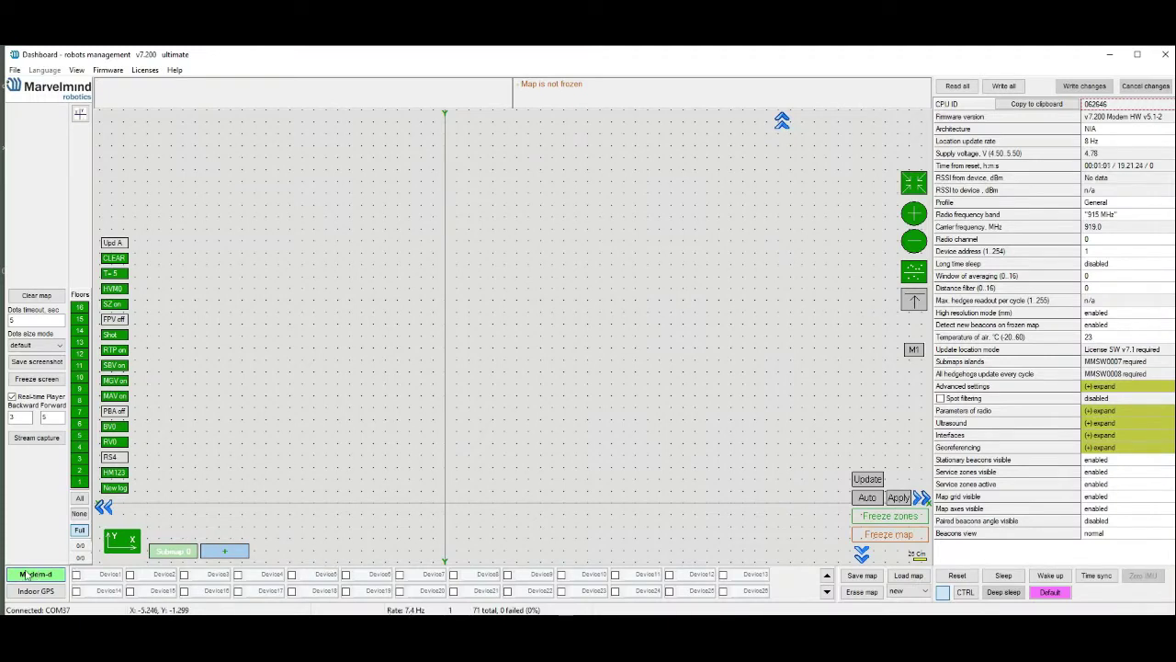
Step: Wake beacon 2, then zoom and pan the map until beacons 2 and 3 both show in Sub_0
click(164, 574)
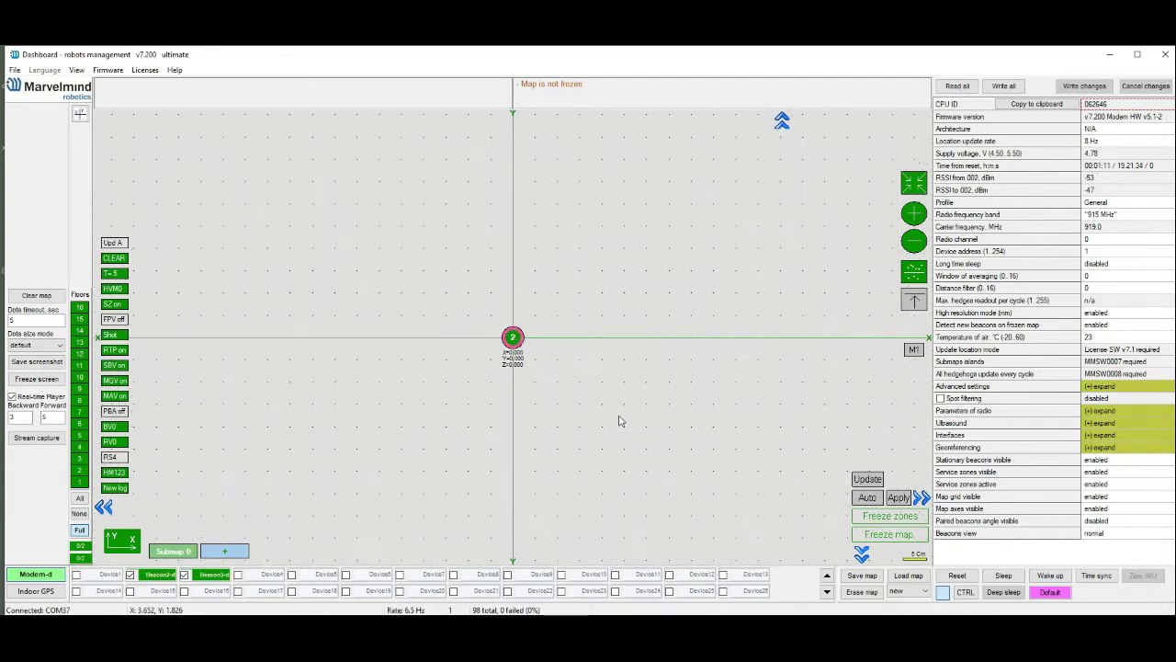
scroll(764, 413, down, 4)
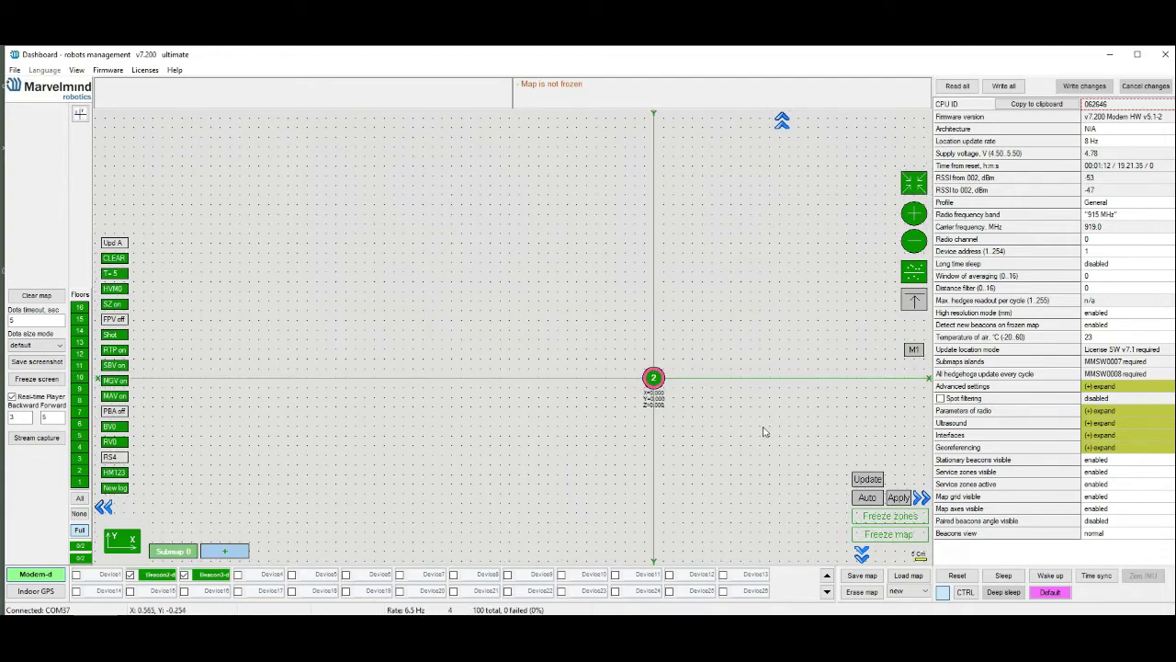
drag(764, 431, 397, 411)
scroll(664, 435, down, 3)
drag(743, 441, 515, 520)
scroll(536, 471, down, 3)
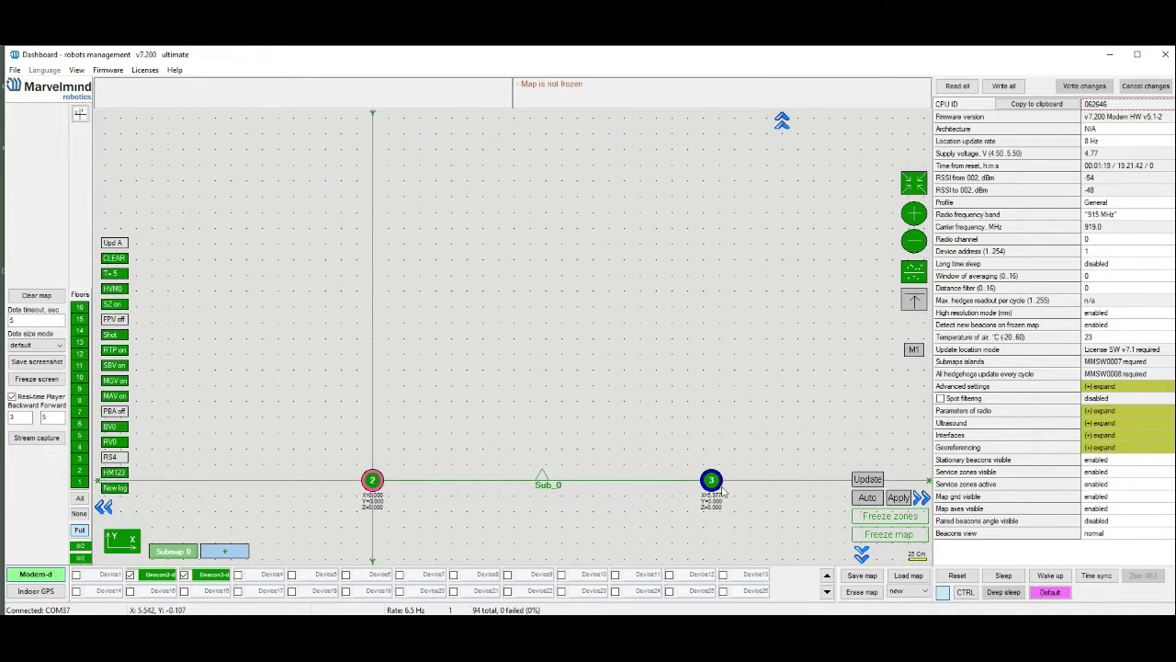
Step: Set the height of beacons 2 and 3 to 1.8 m each and freeze the submap
click(158, 575)
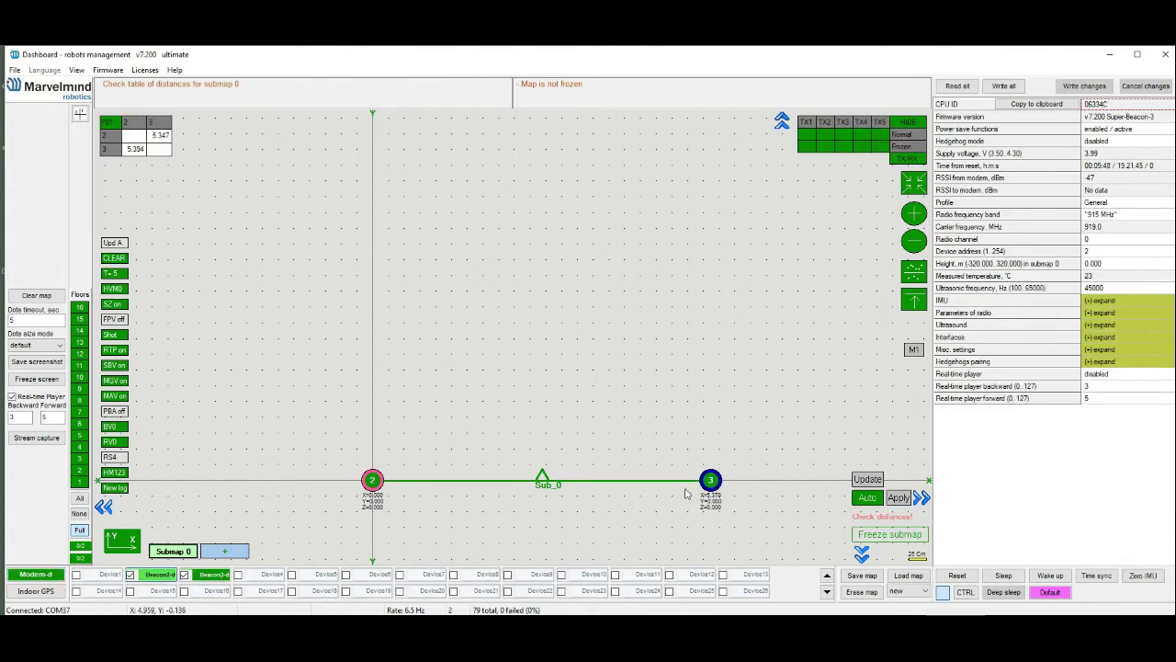
click(1129, 266)
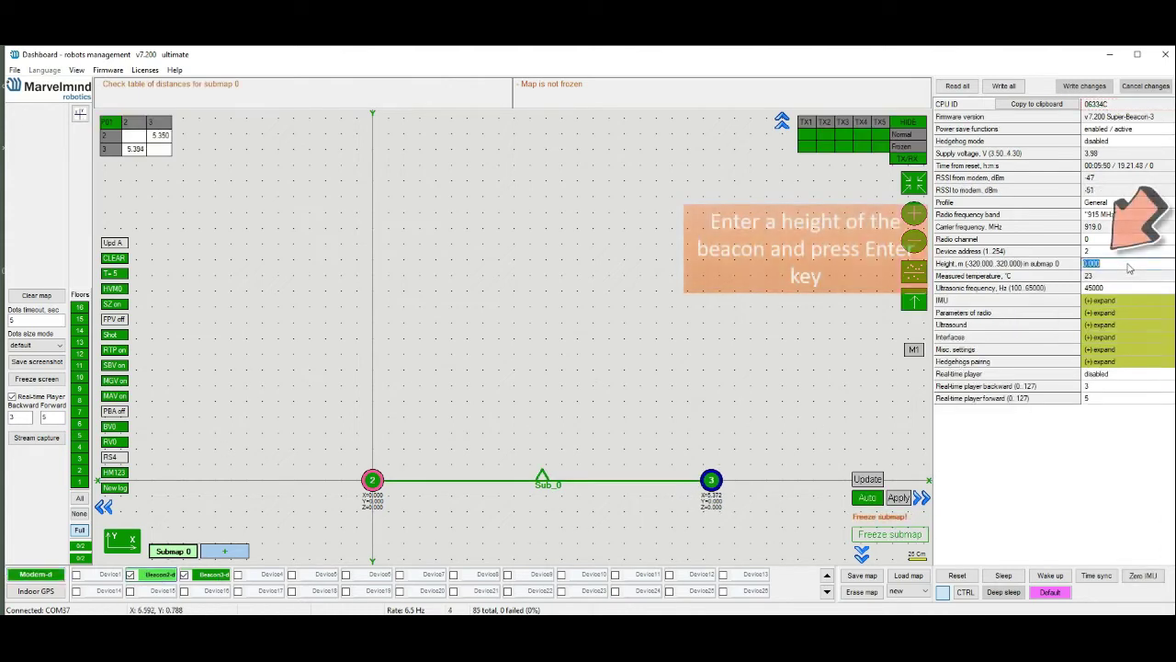
text(1)
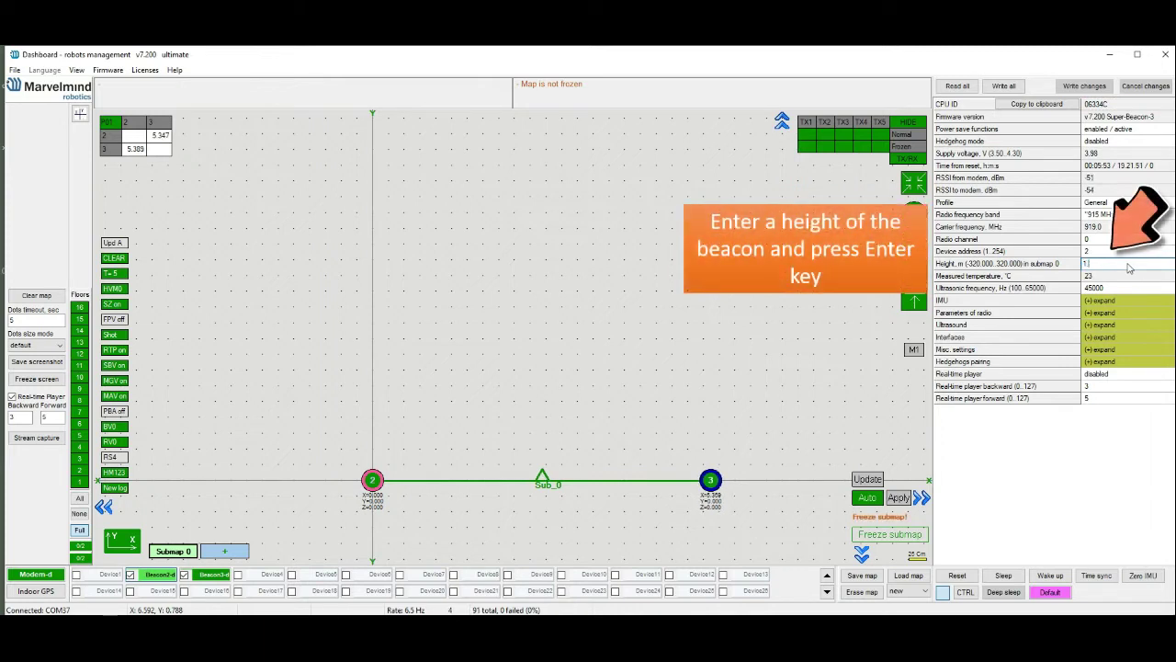
text(.8)
key(Return)
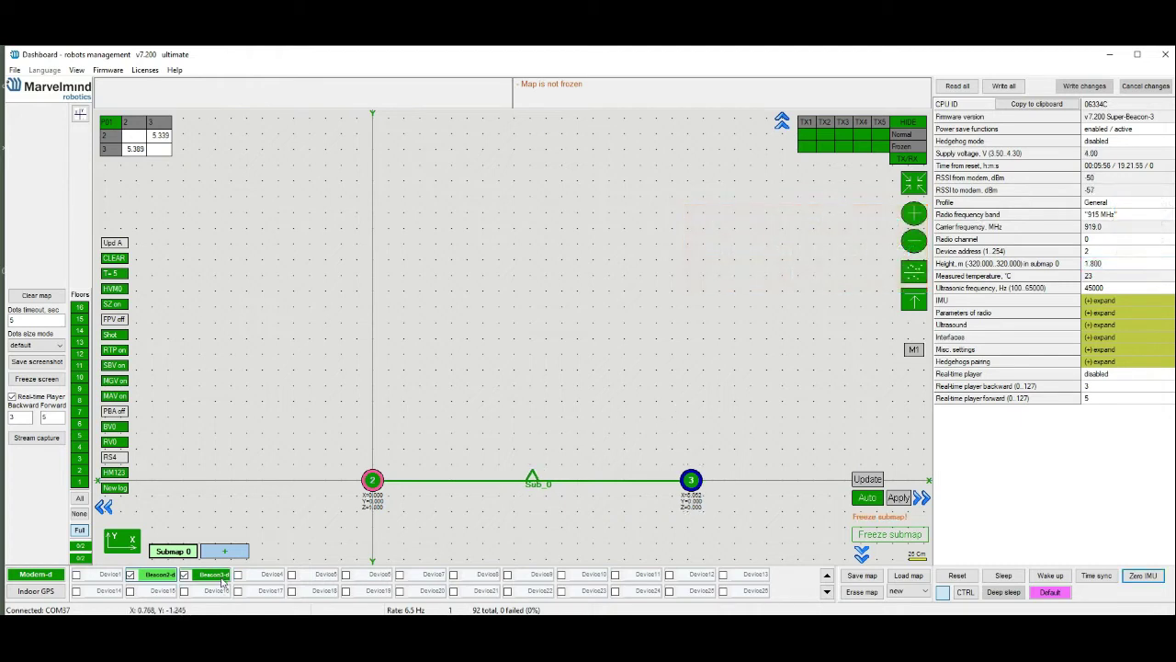
click(1116, 265)
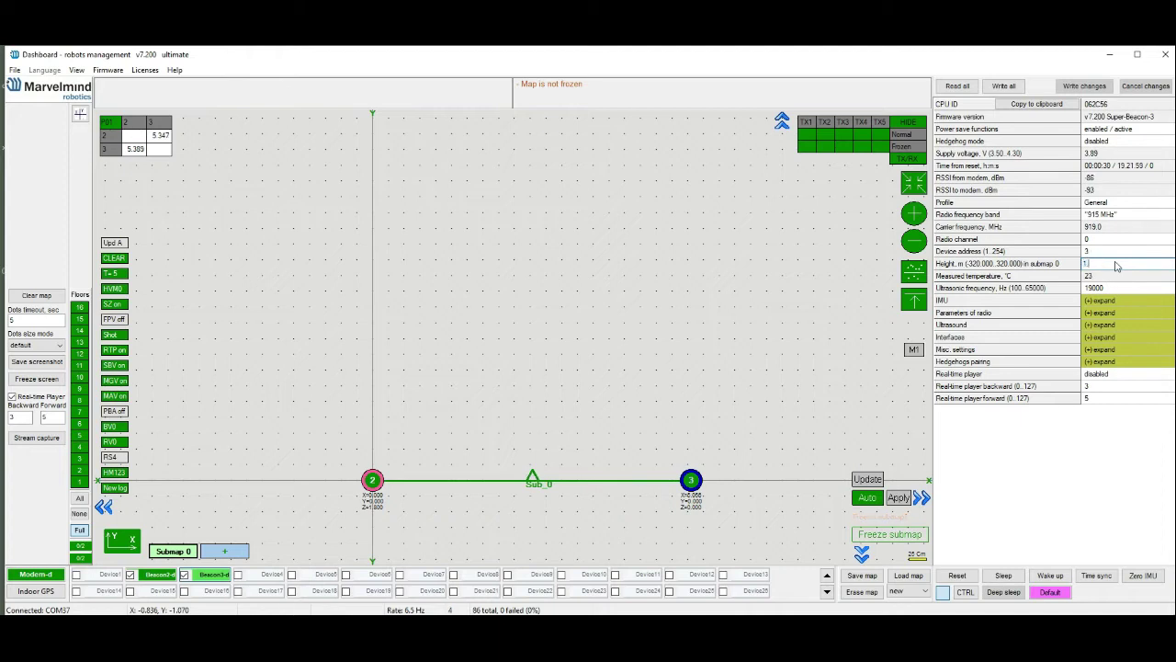
text(1.8)
key(Return)
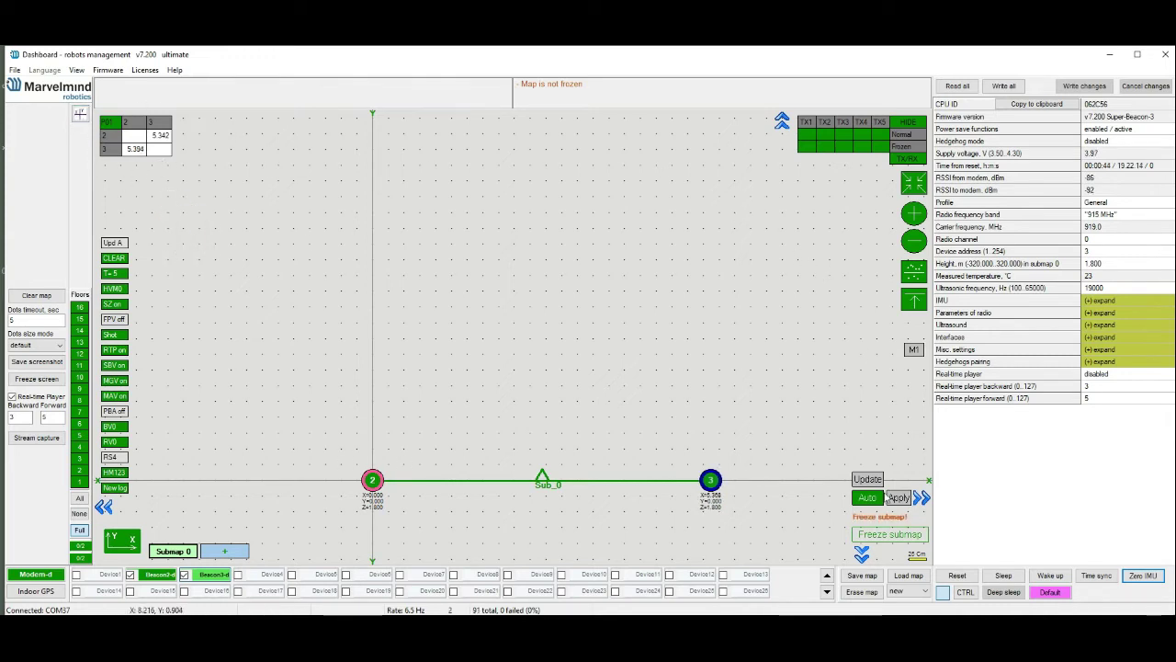
click(882, 536)
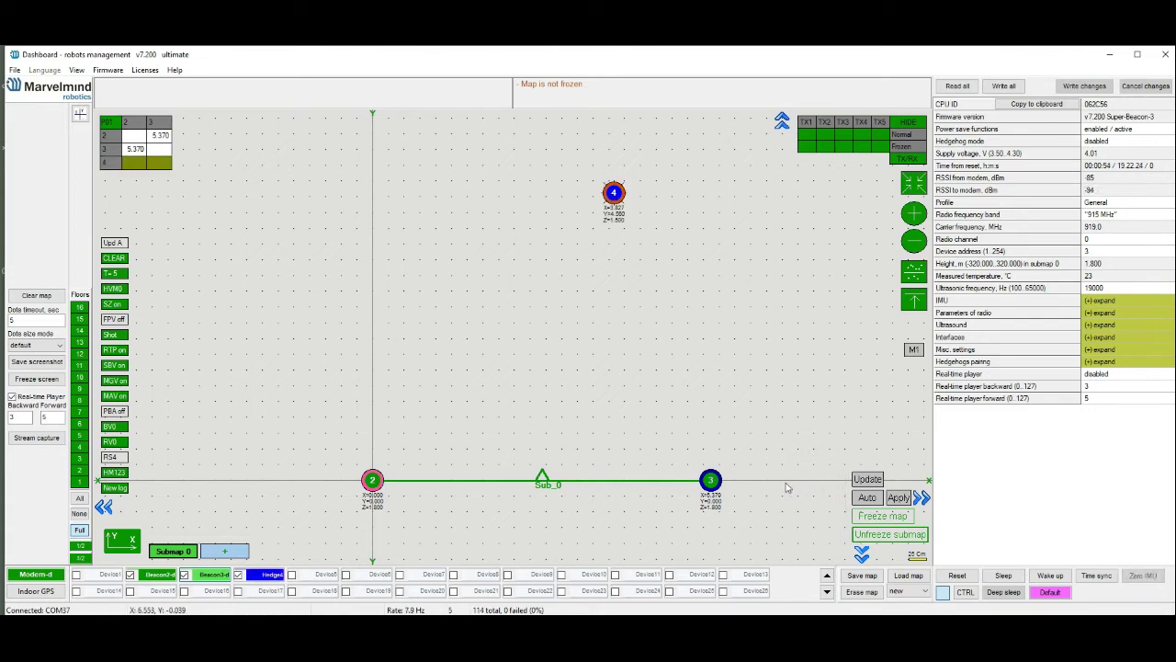
Step: Set hedgehog 4's height to 1.400 m and freeze the whole map to begin logging
click(271, 575)
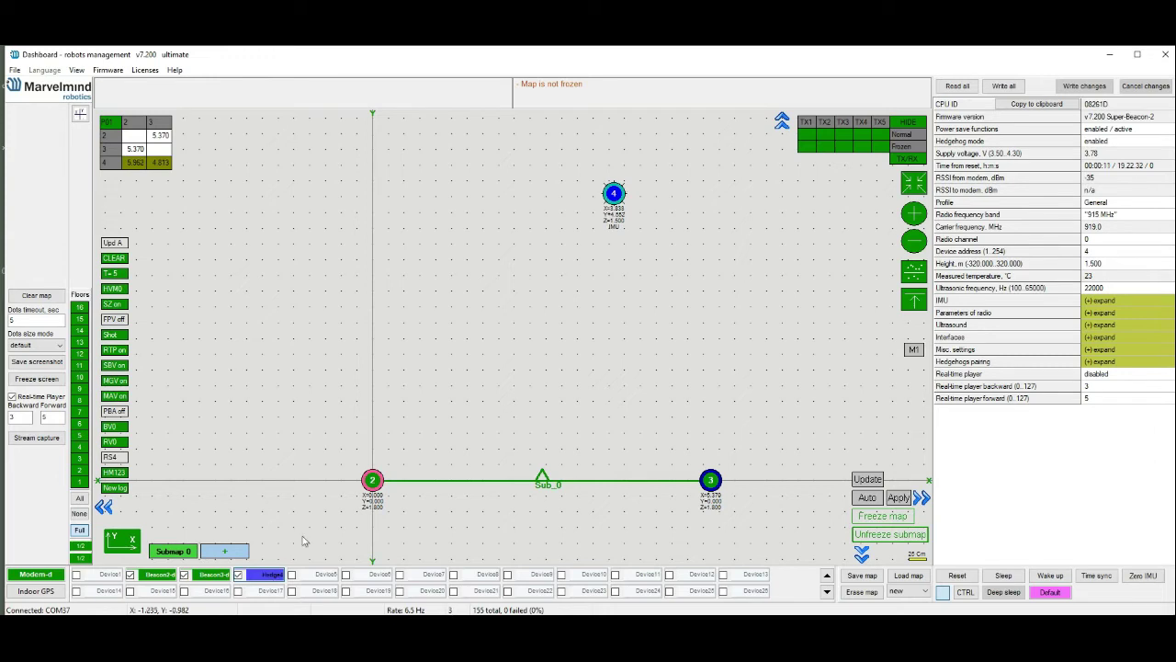
double_click(1094, 264)
text(1.400)
key(Return)
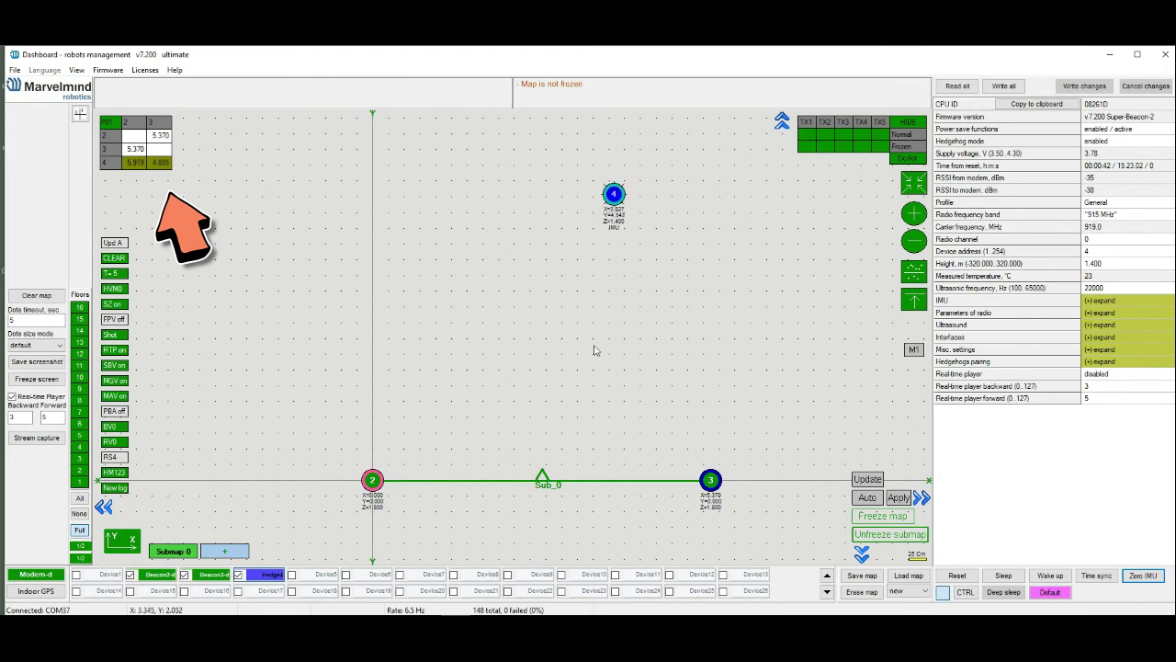
click(897, 521)
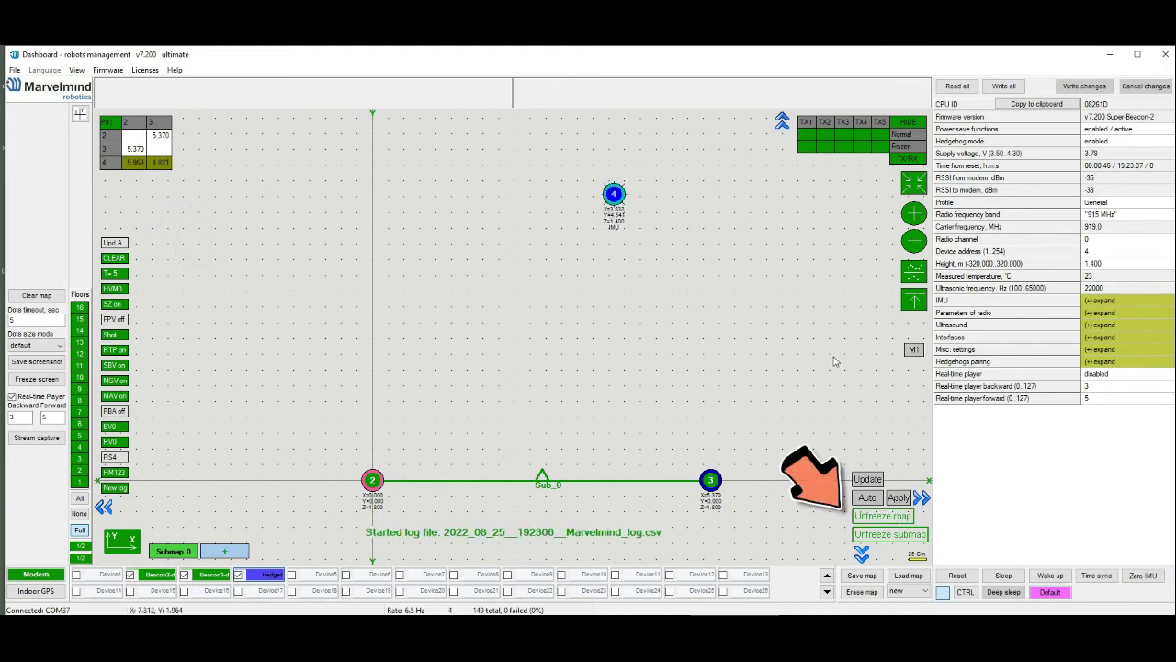